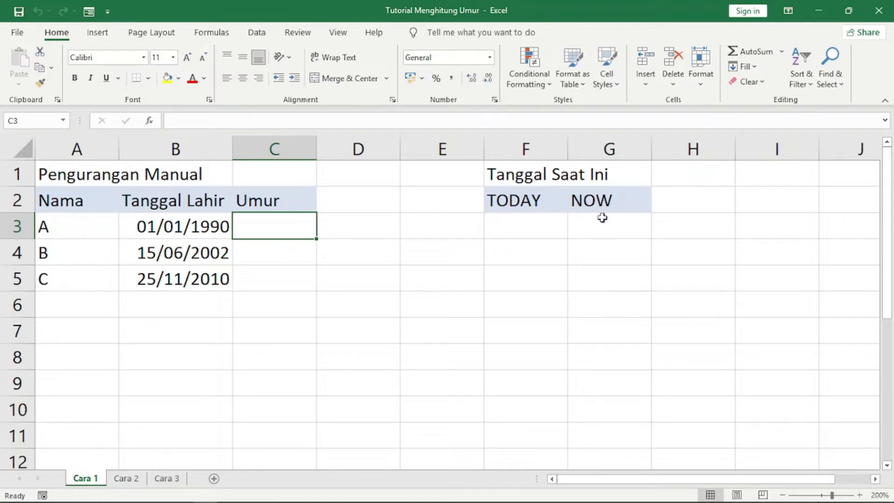
Step: Enter the formula =TODAY() in cell F3 under the TODAY heading
click(506, 227)
text(=)
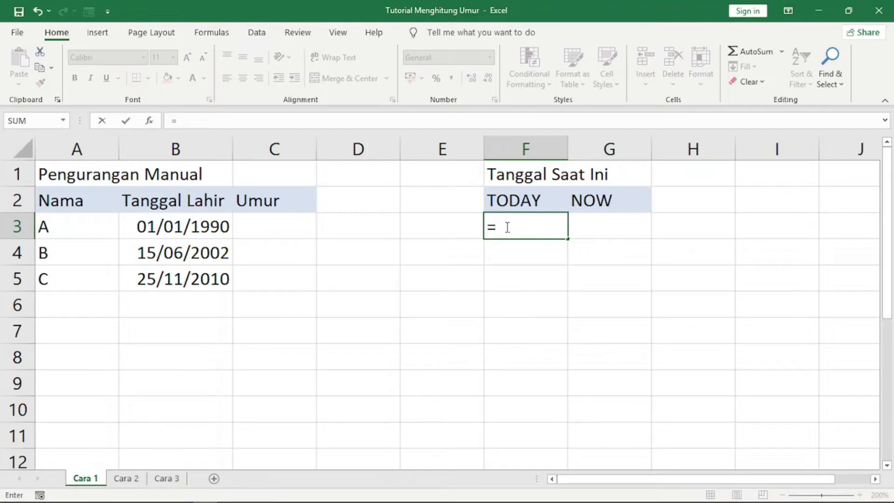
text(toda)
key(Tab)
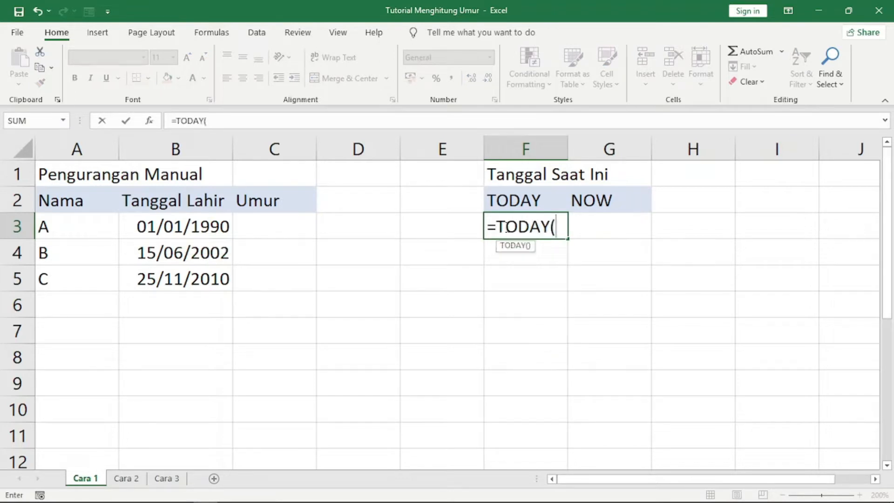
text())
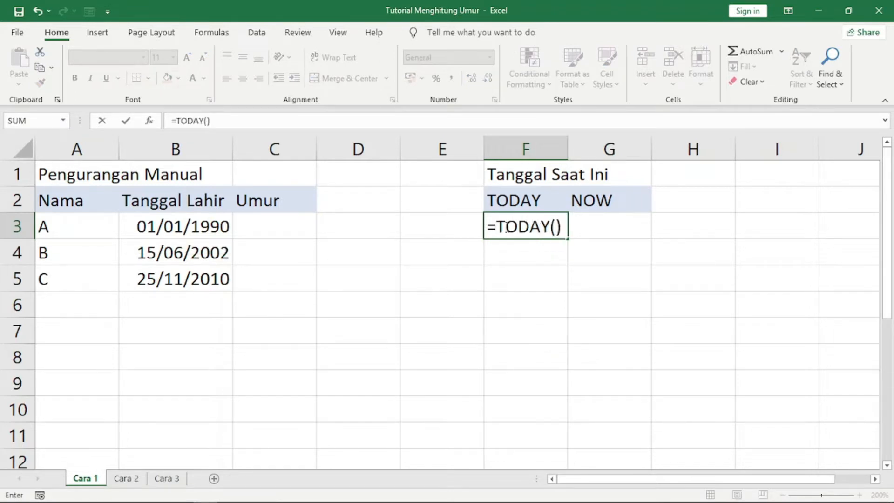
key(Return)
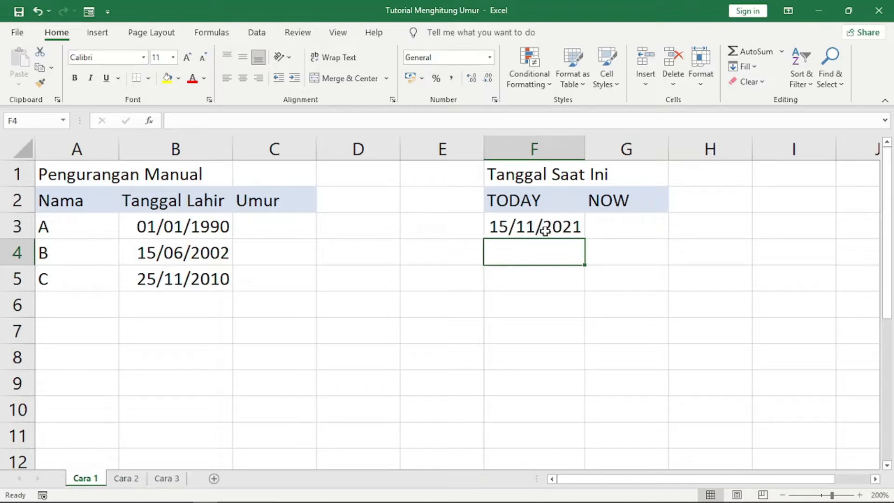
Step: Enter the formula =NOW() in cell G3 under the NOW heading
click(614, 230)
text(=now)
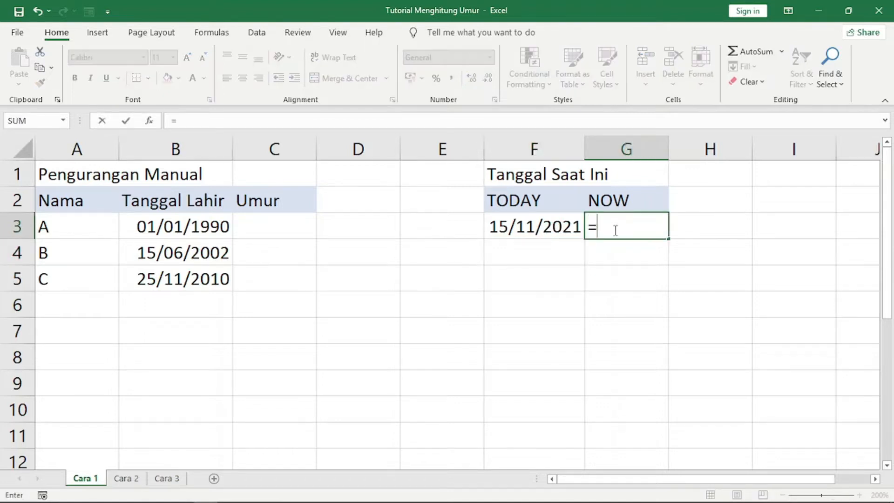
key(Tab)
text())
key(Return)
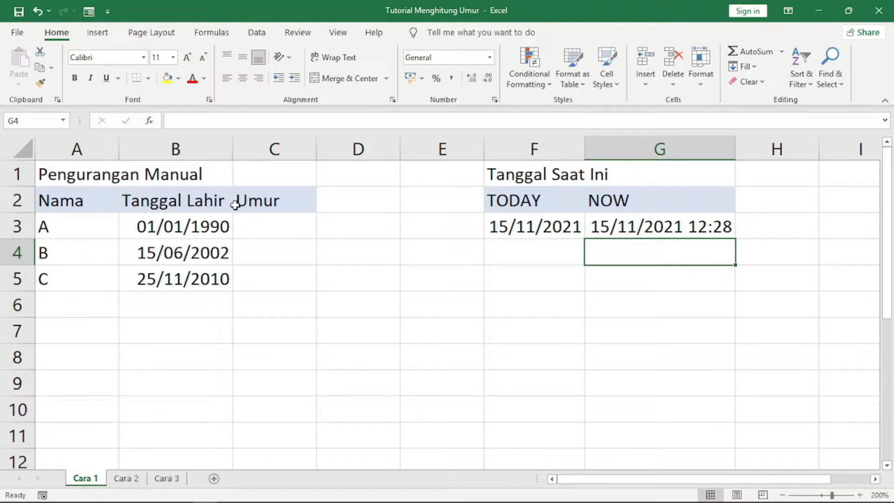
Step: Enter the formula =TODAY()-B3 in cell C3 to subtract person A's birth date from the current date
click(266, 228)
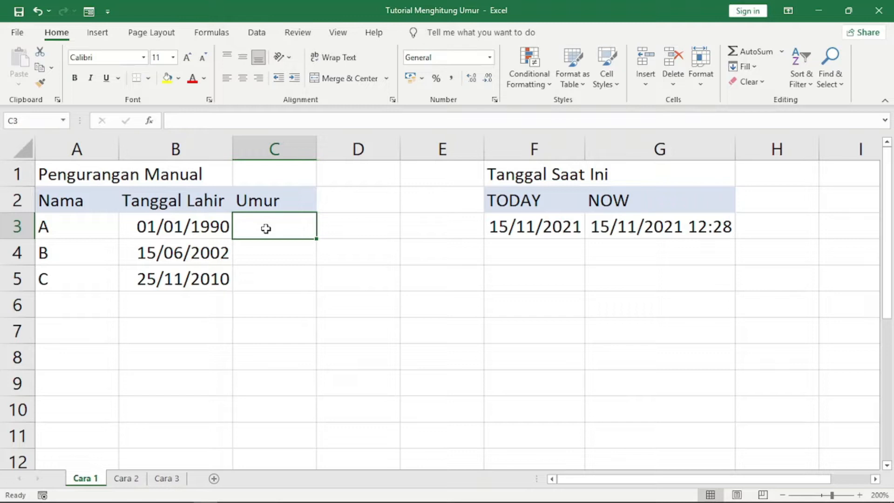
text(=)
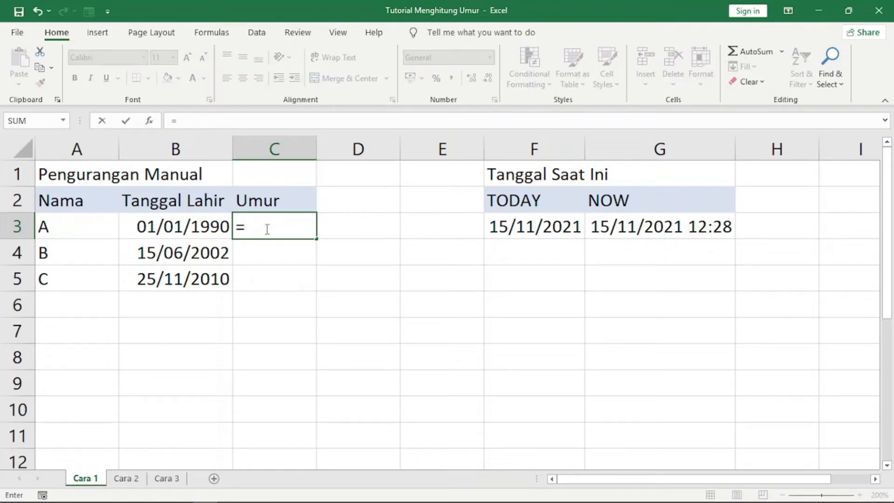
text(to)
key(Tab)
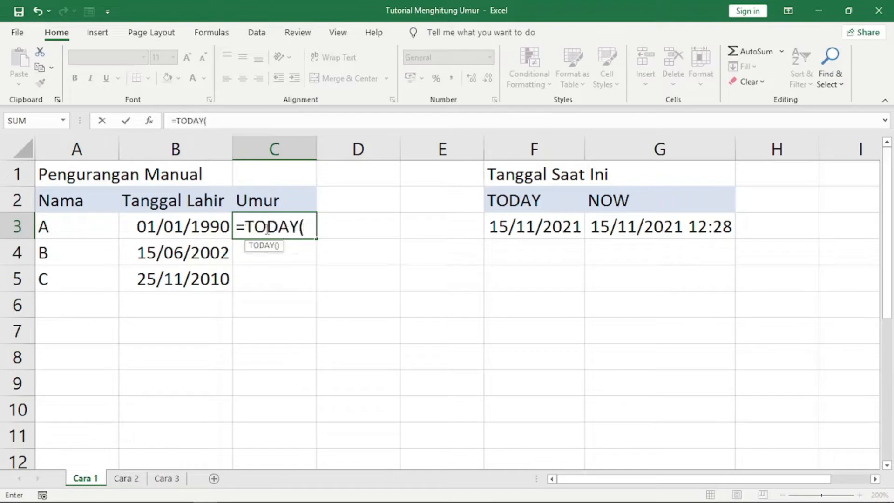
text()-)
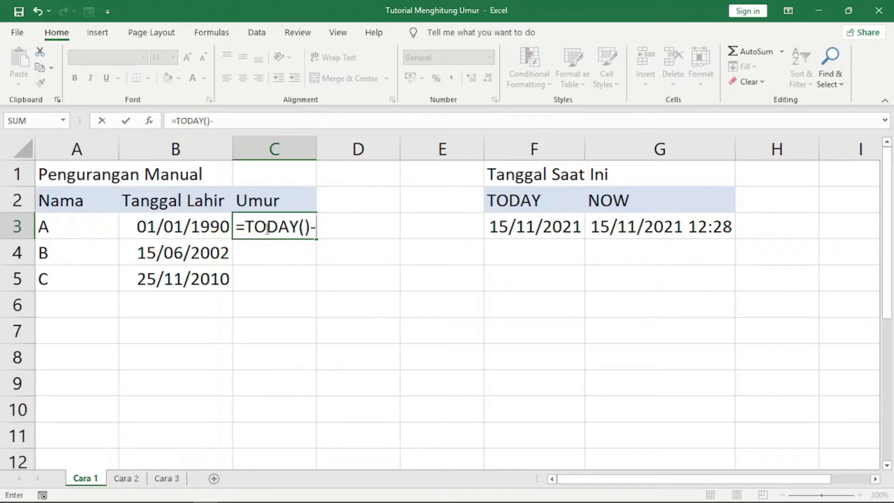
key(Left)
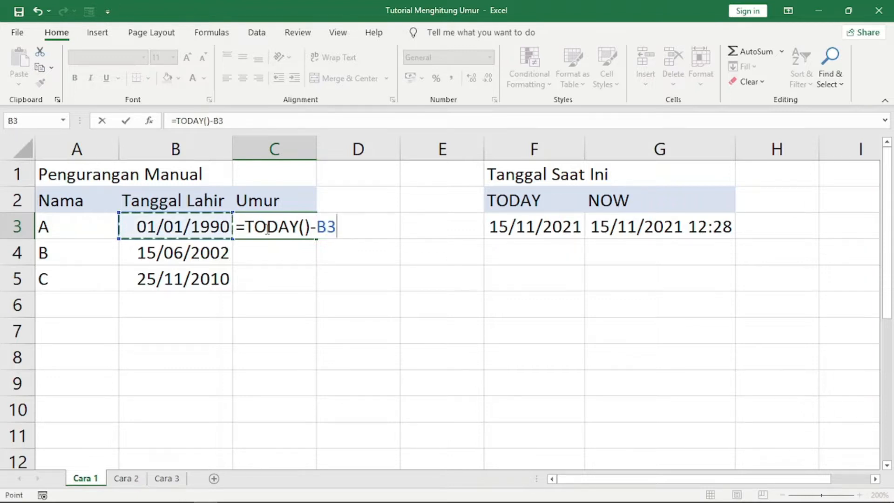
key(Return)
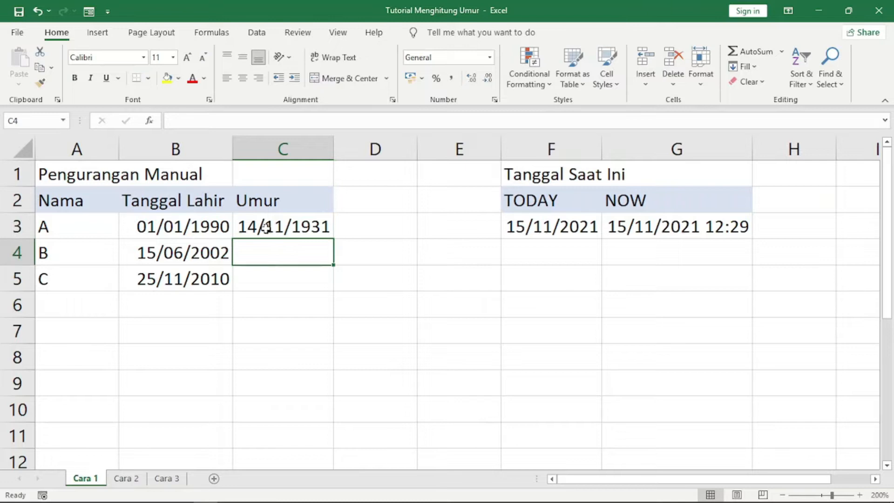
Step: Set the number format of the date difference in cell C3 to General
click(298, 228)
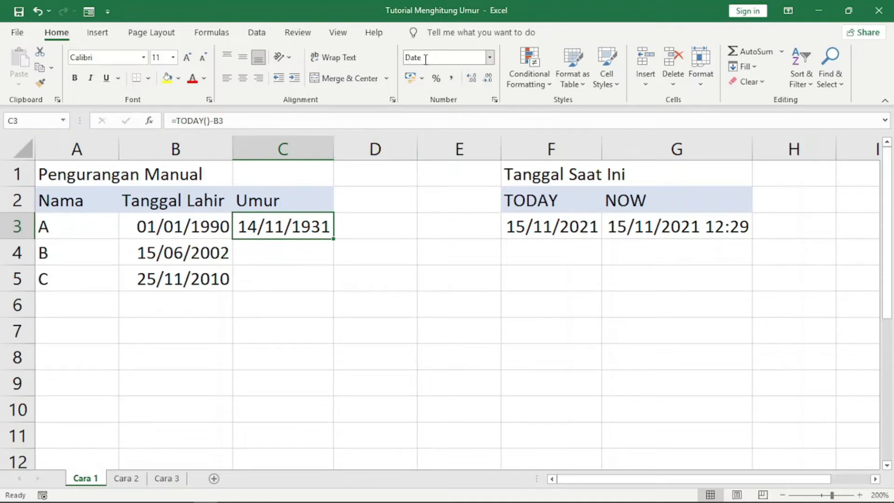
click(490, 58)
click(478, 84)
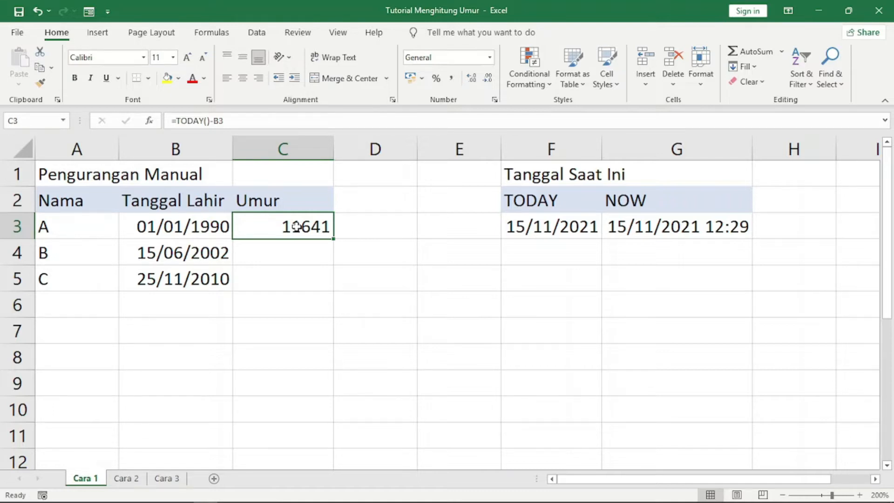
Step: Change the formula in C3 to =(TODAY()-B3)/365 to convert the difference from days to years
key(F2)
key(Left)
key(Left)
key(Left)
key(Left)
key(Left)
key(Left)
key(Left)
key(Left)
key(Left)
key(Left)
text(()
key(Right)
key(Right)
key(Right)
key(Right)
key(Right)
key(Right)
key(Right)
key(Right)
key(Right)
key(Right)
text()/)
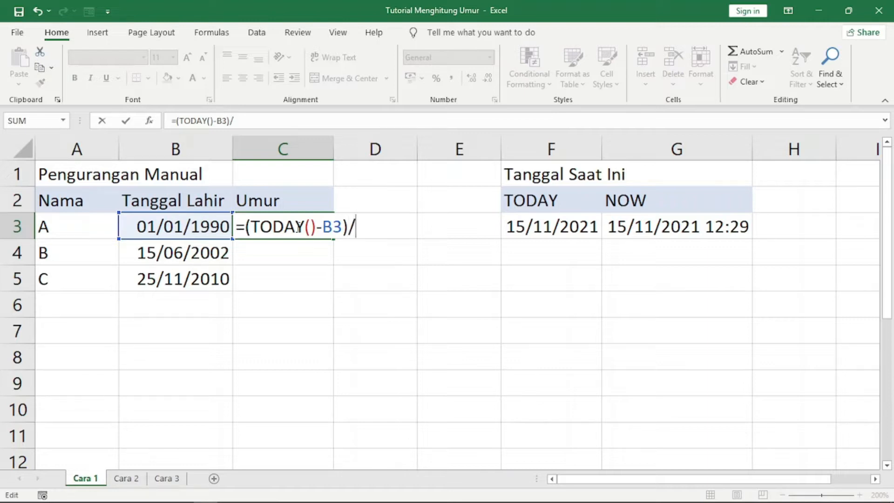
text(365)
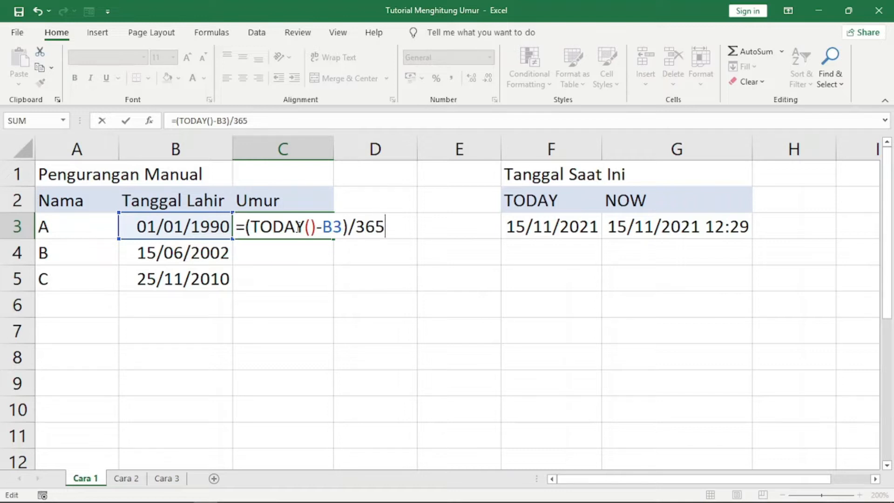
key(Return)
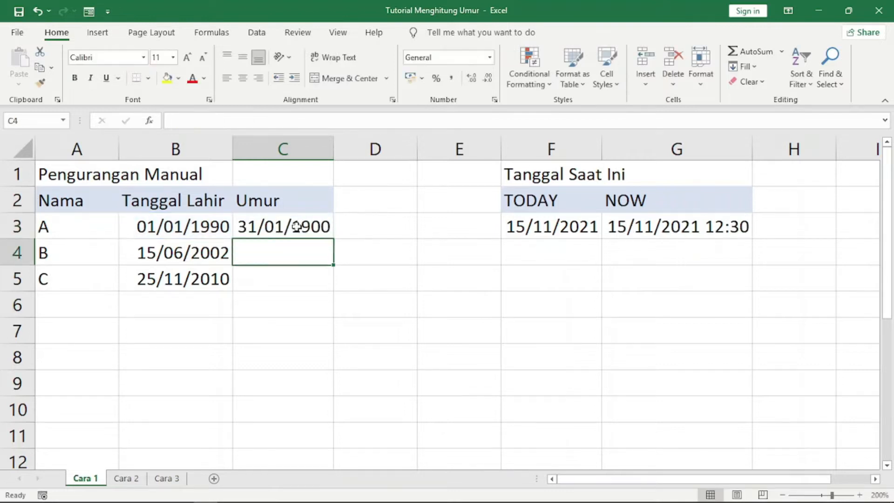
Step: Apply the General number format again to the age in years in cell C3
click(296, 226)
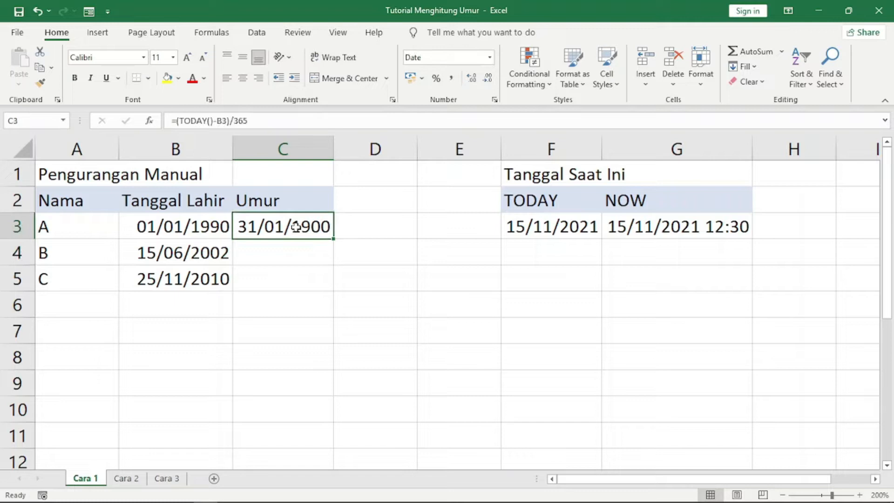
click(489, 57)
click(463, 77)
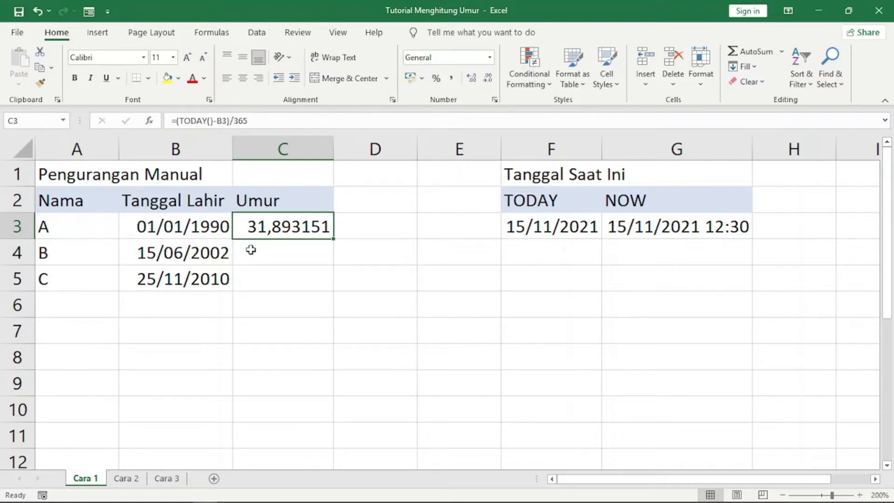
Step: Wrap the C3 calculation in INT, giving =INT((TODAY()-B3)/365), to round the age down to whole years
double_click(279, 228)
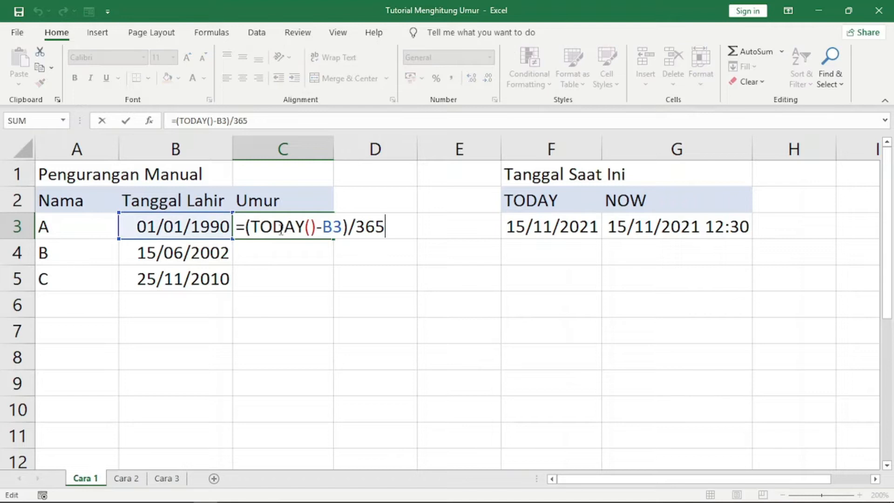
key(Left)
key(Left)
key(Left)
key(Left)
key(Left)
key(Left)
key(Left)
key(Left)
key(Left)
key(Left)
key(Left)
text(int)
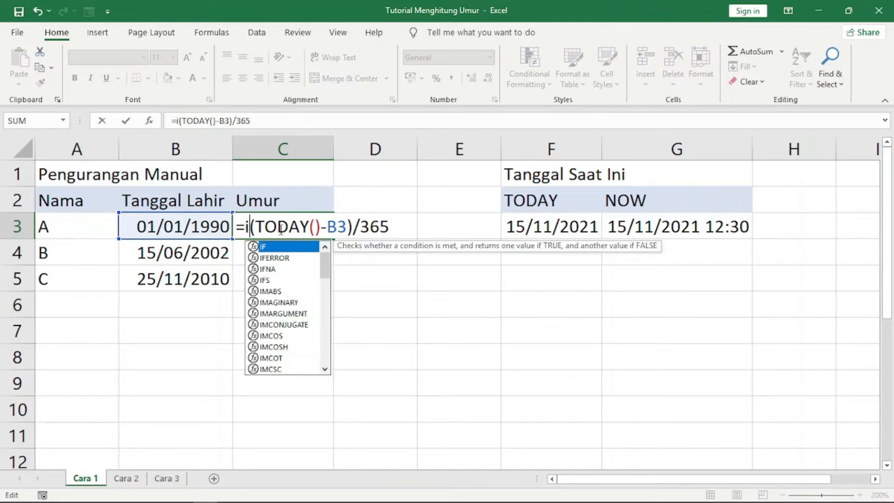
key(BackSpace)
key(BackSpace)
key(BackSpace)
text(INT)
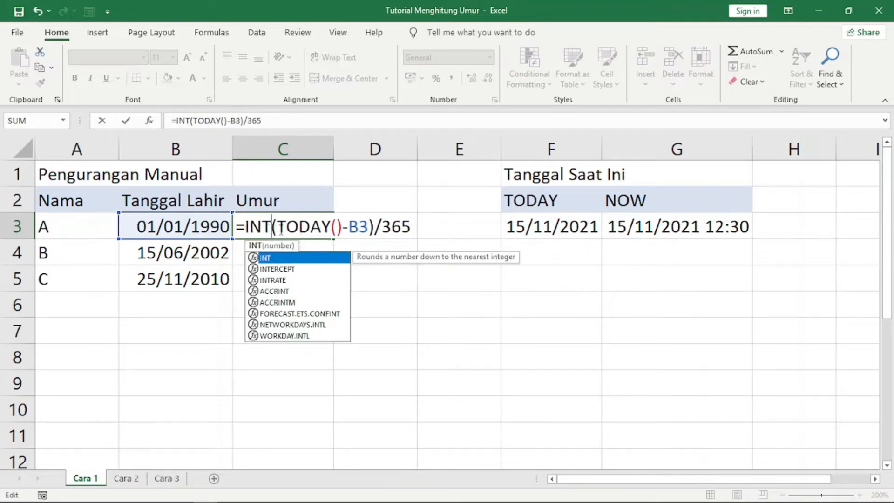
text(()
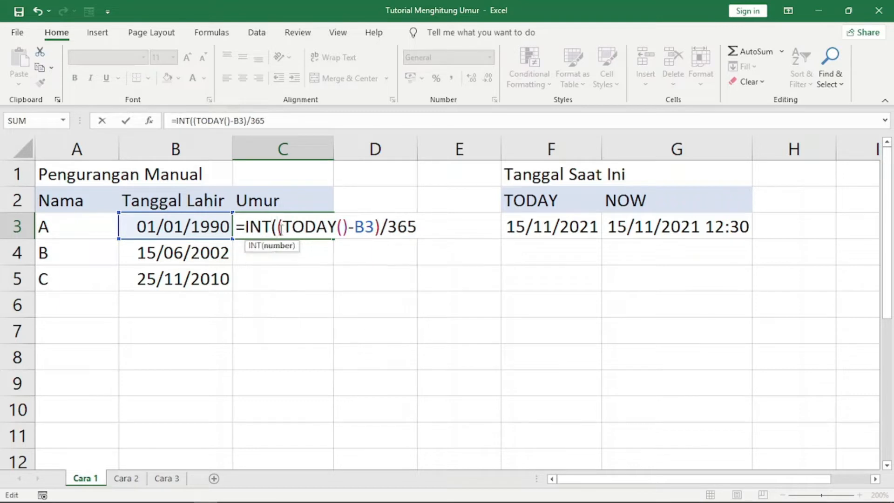
key(Right)
key(Right)
key(Right)
key(Right)
key(Right)
key(Right)
key(Right)
key(Right)
key(Right)
key(Right)
key(Right)
key(Right)
key(Right)
key(Right)
key(Right)
text())
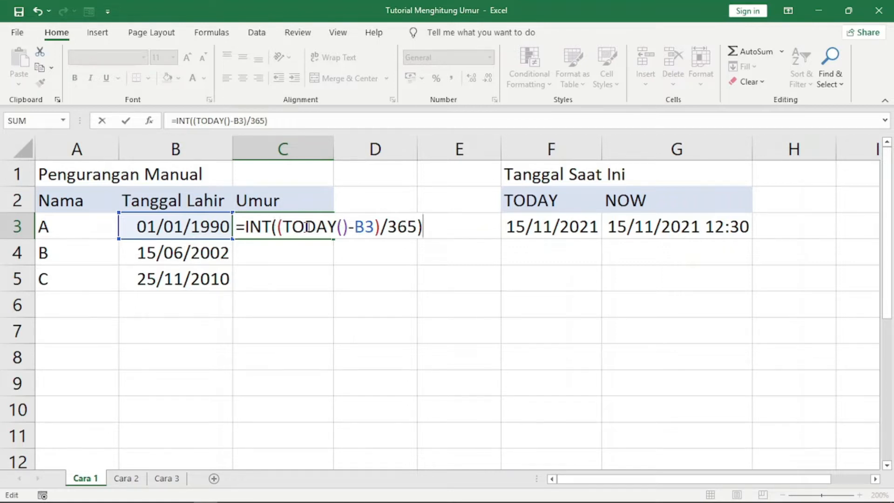
key(Return)
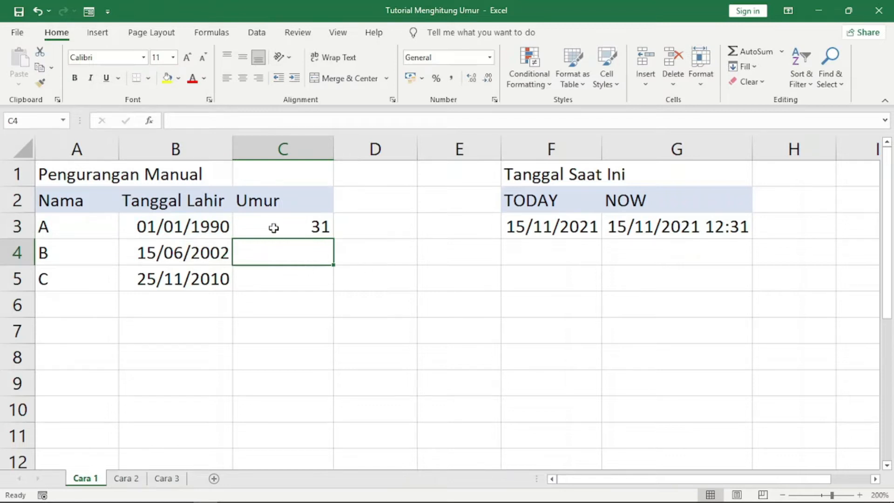
click(307, 227)
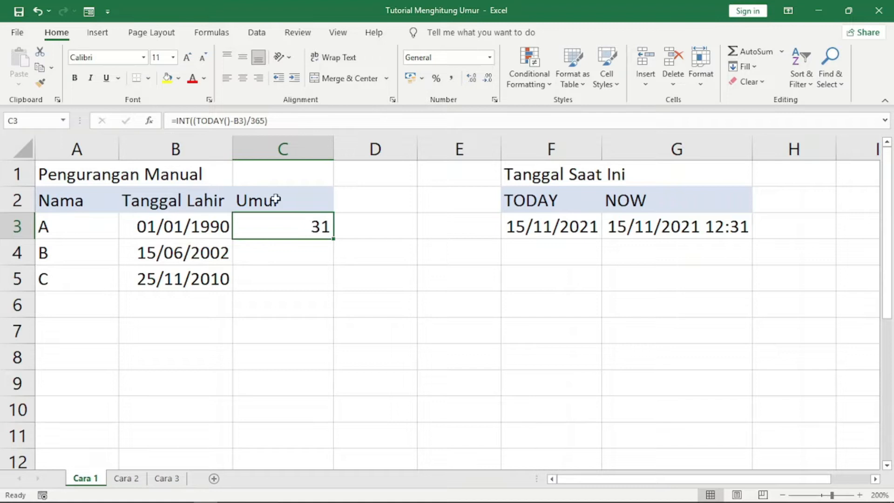
click(367, 227)
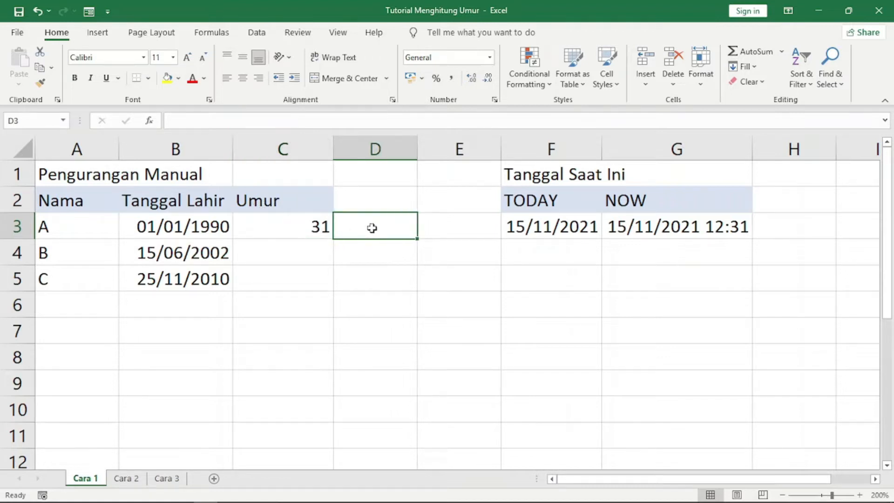
text(Tahun)
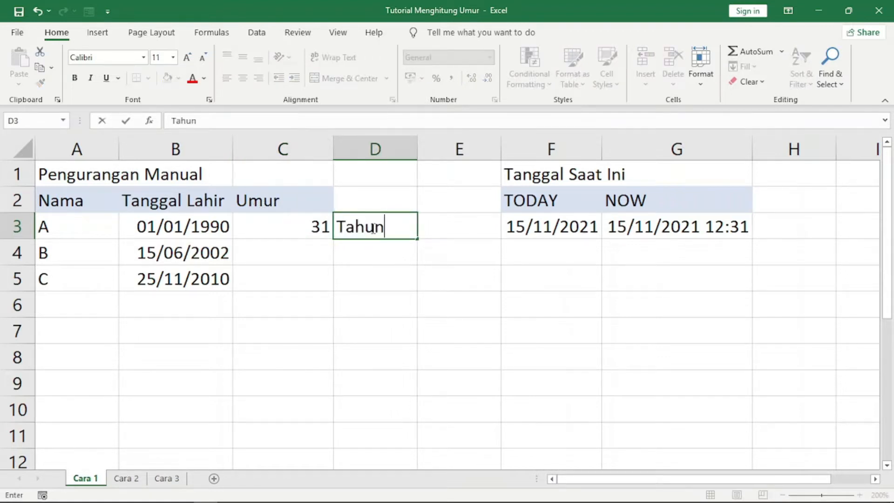
key(Return)
click(371, 228)
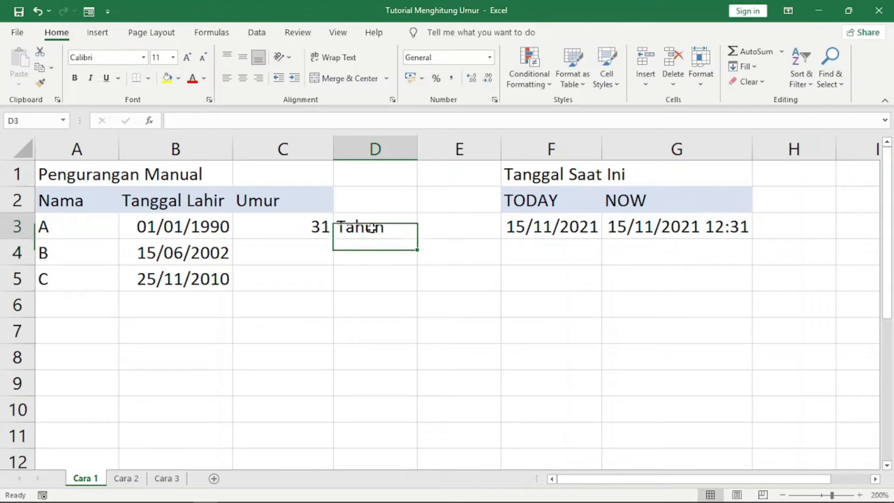
key(Delete)
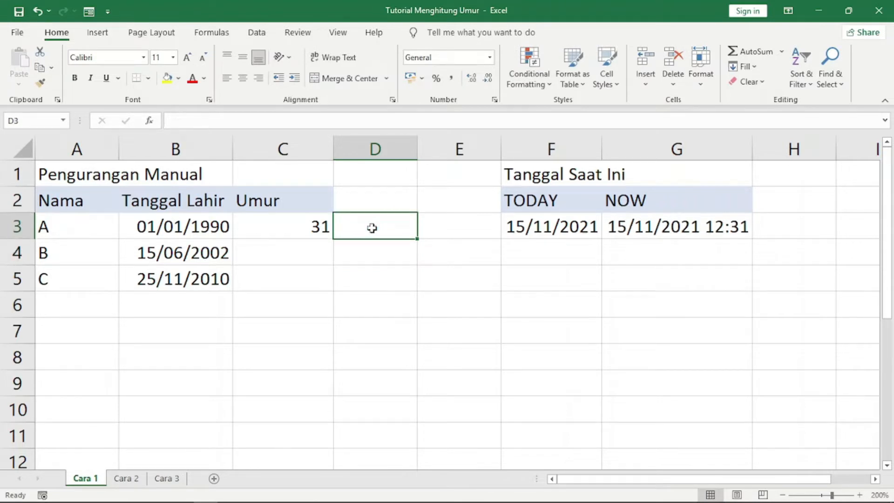
key(Left)
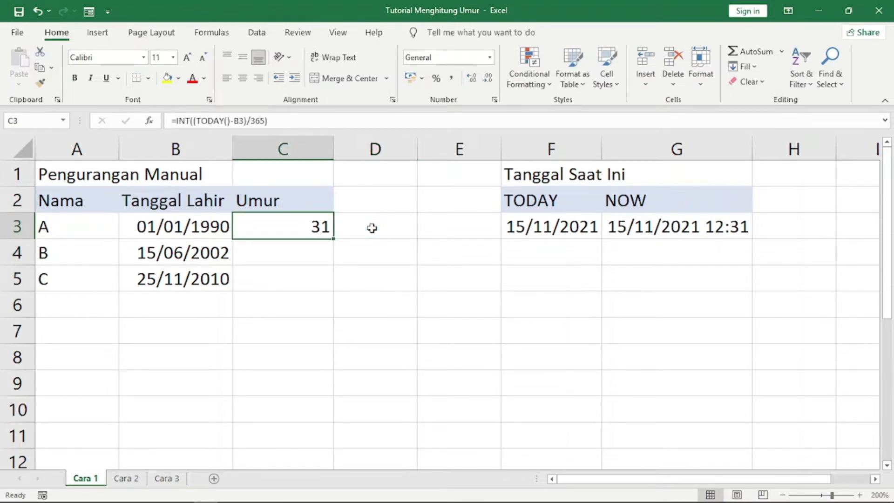
Step: Append the text " Tahun" to the C3 age formula, making it =INT((TODAY()-B3)/365)&" Tahun"
double_click(301, 219)
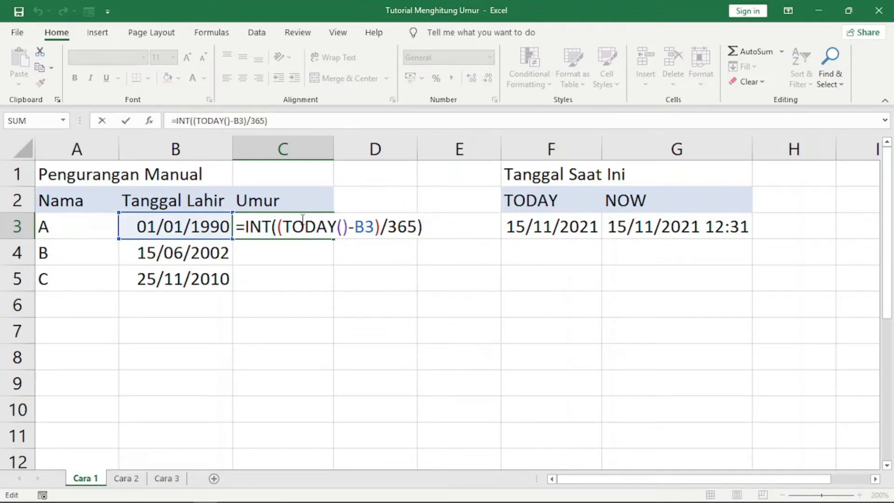
text(&)
text(" Tahun)
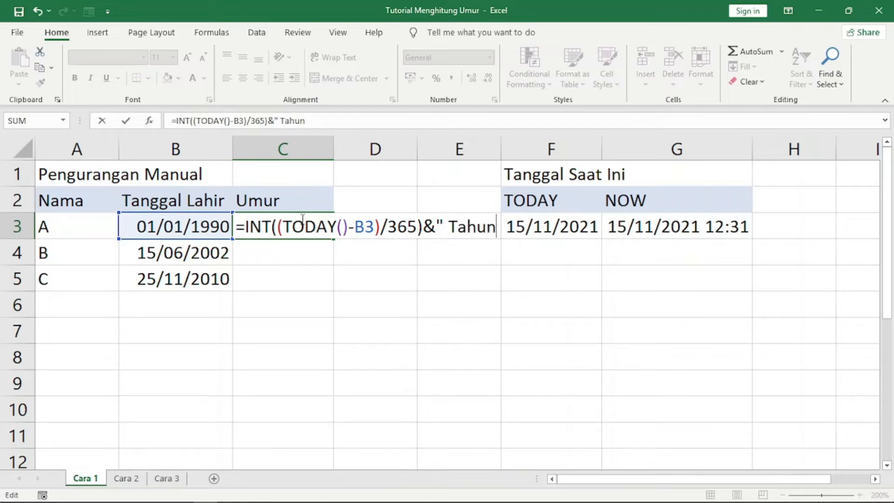
text(")
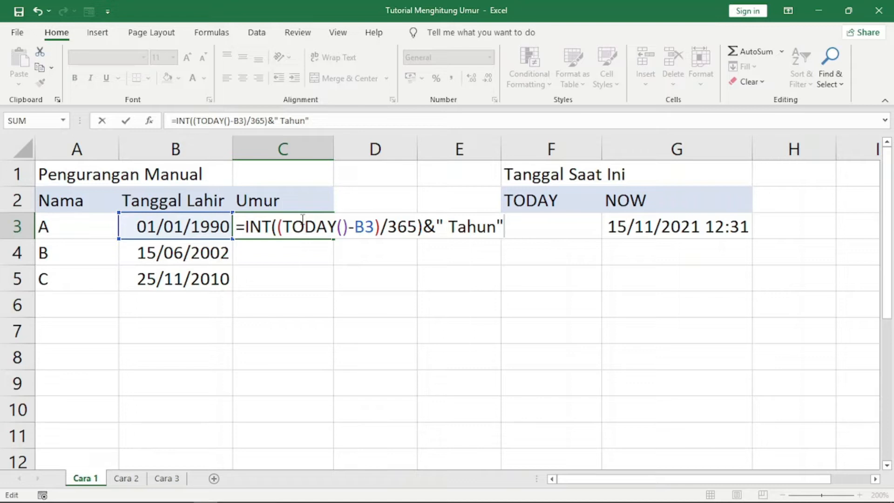
key(Return)
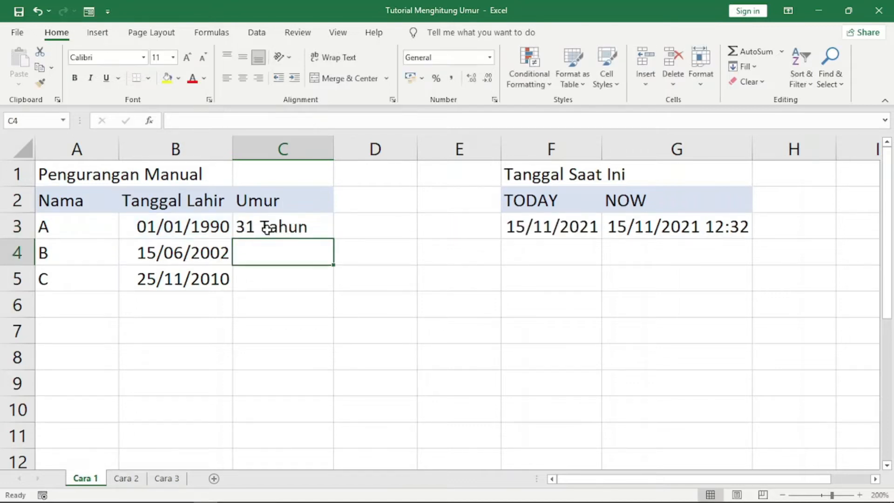
Step: Fill the age formula from C3 down to C5 on the Cara 1 sheet
click(319, 227)
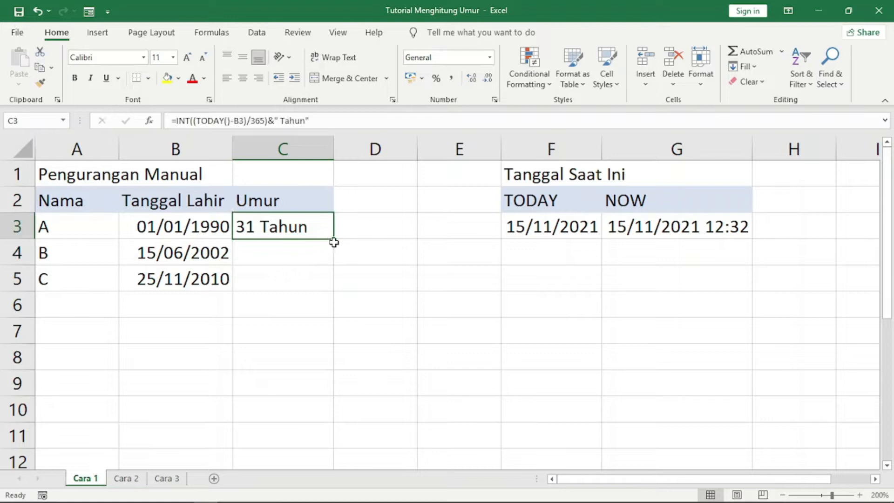
drag(333, 240, 328, 284)
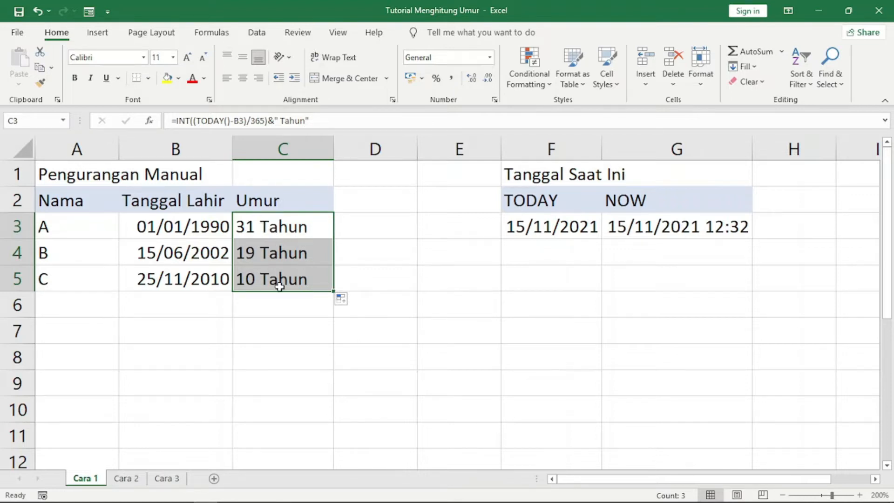
click(270, 308)
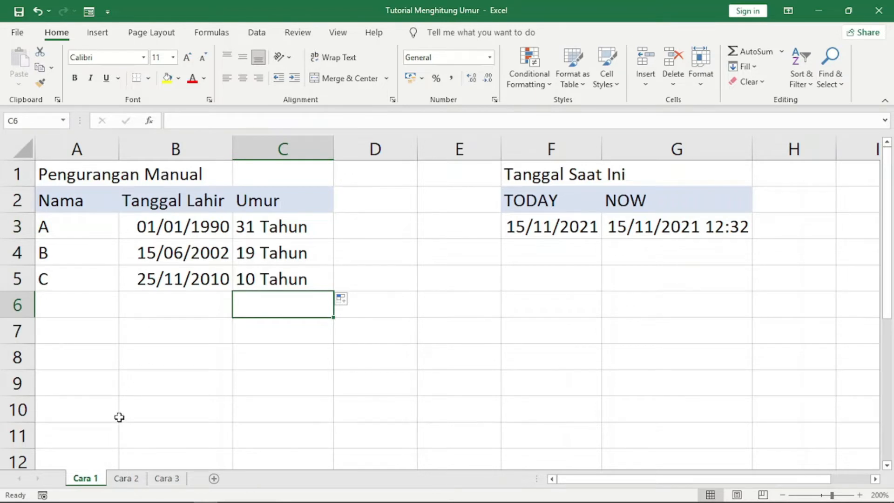
Step: On the Cara 2 sheet, begin a YEARFRAC formula in C3 with B3 as start date and TODAY() as end date
click(127, 478)
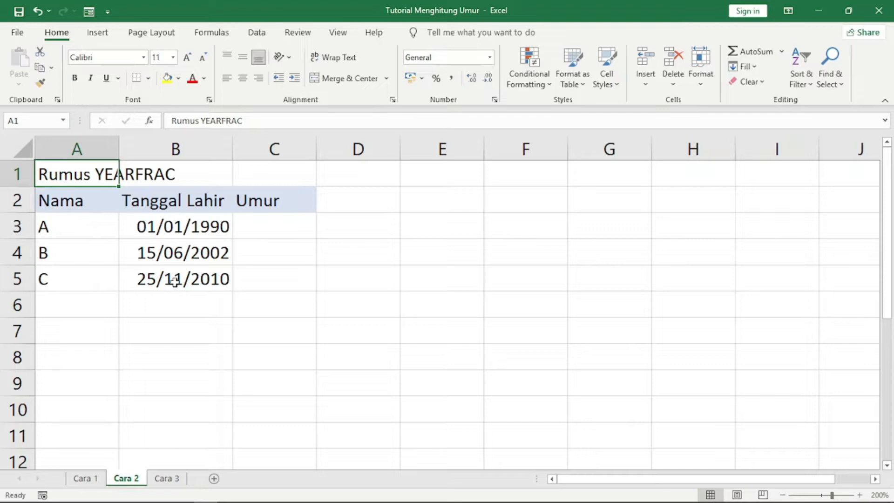
click(277, 227)
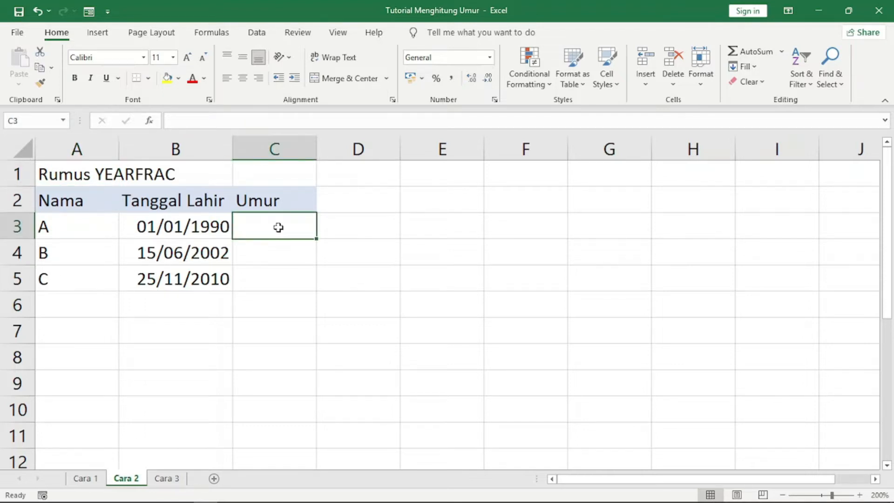
text(=yea)
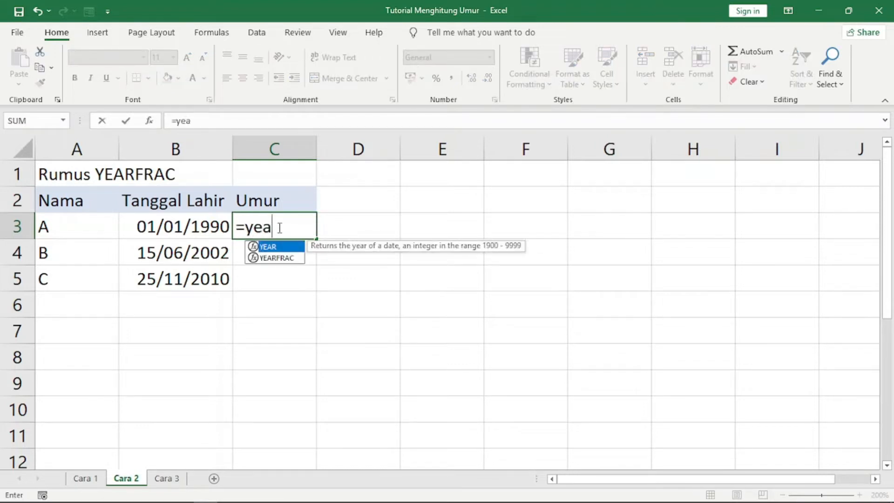
key(Down)
key(Tab)
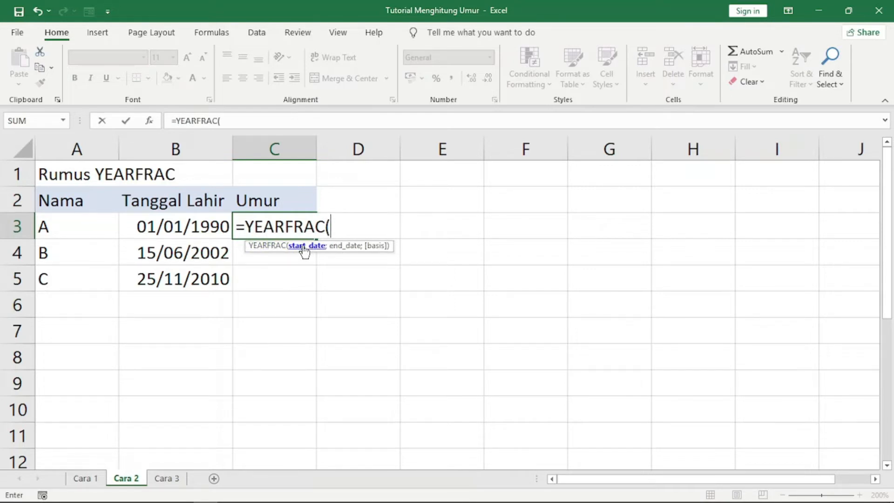
click(179, 226)
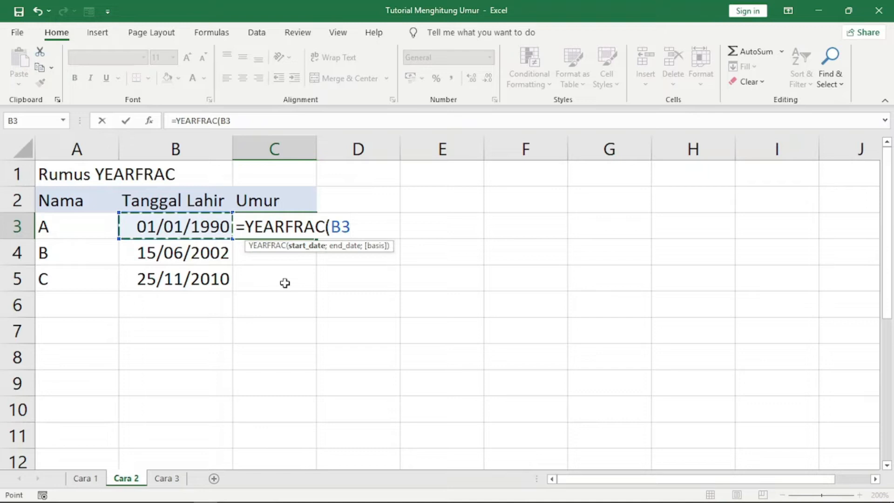
text(;)
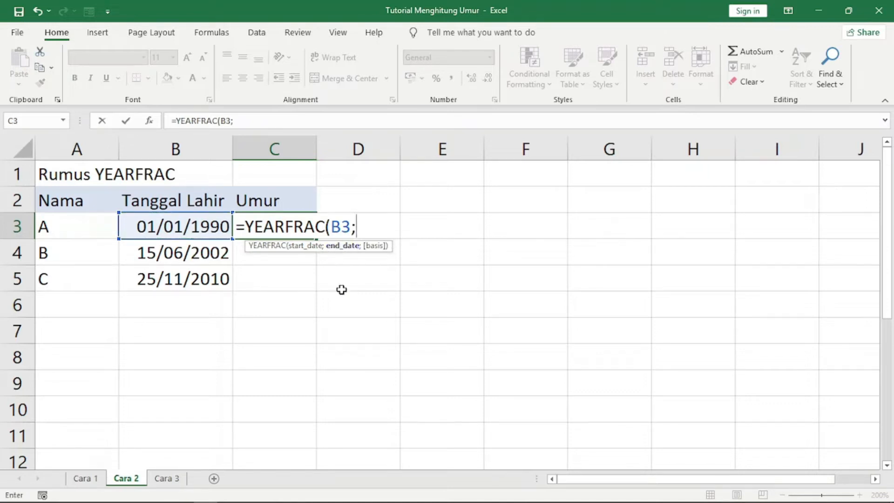
text(toda)
key(Tab)
text())
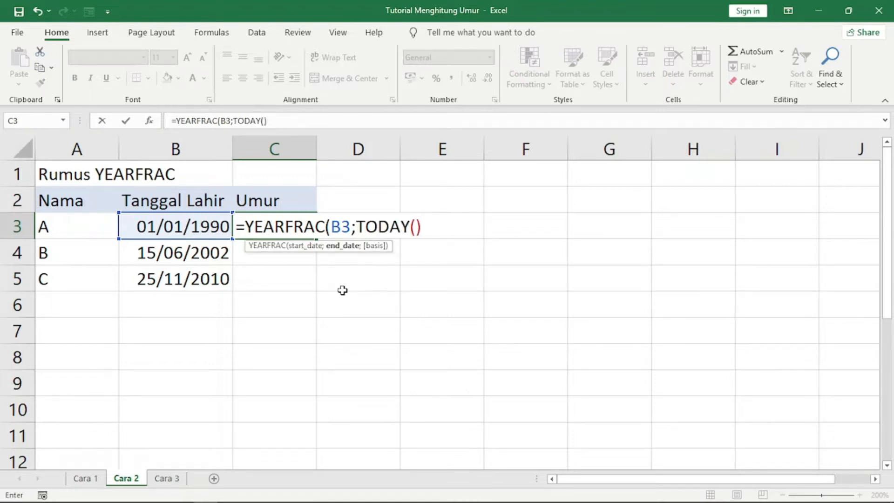
Step: Choose basis 1 - Actual/actual and complete the C3 formula as =YEARFRAC(B3;TODAY();1)
text(;)
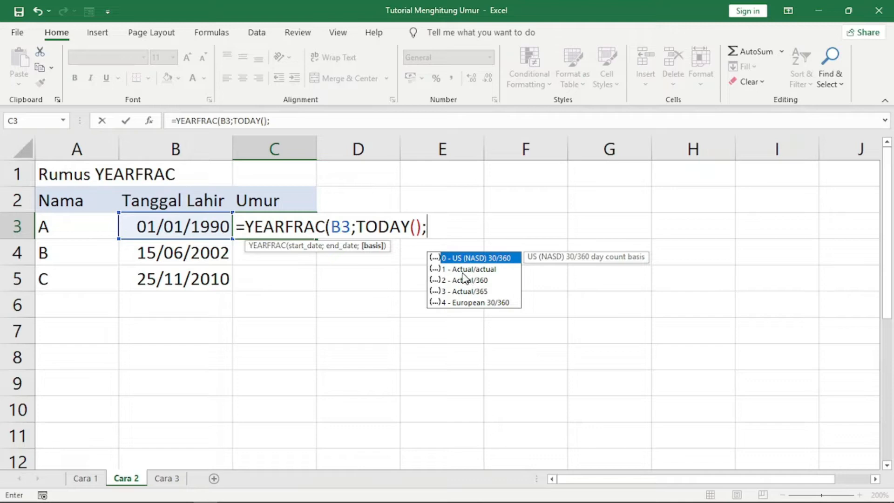
key(Escape)
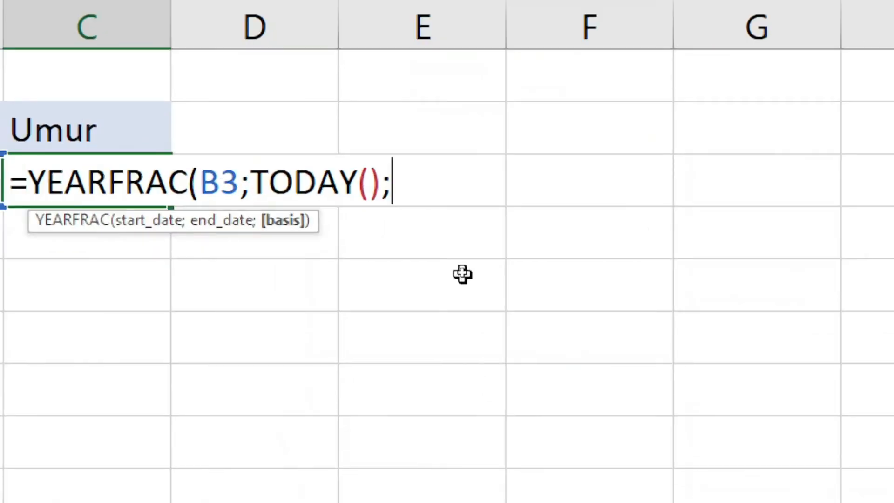
key(BackSpace)
text(;)
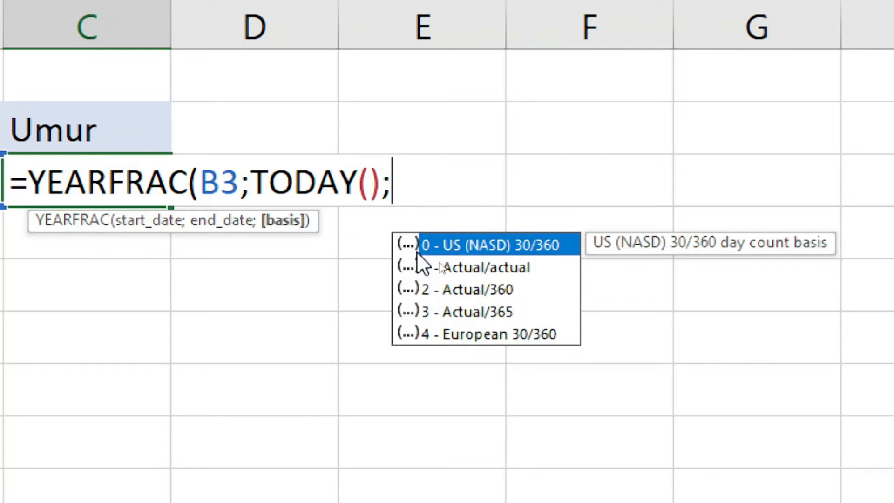
click(436, 267)
double_click(437, 267)
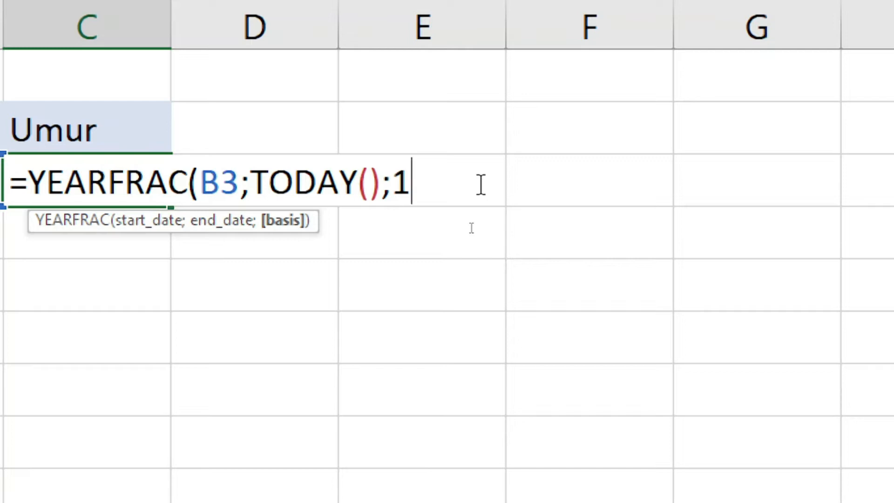
text())
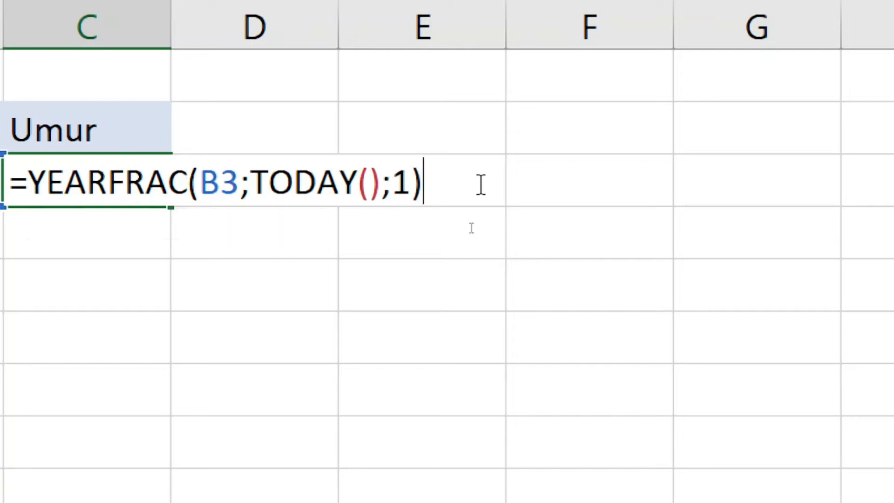
key(Return)
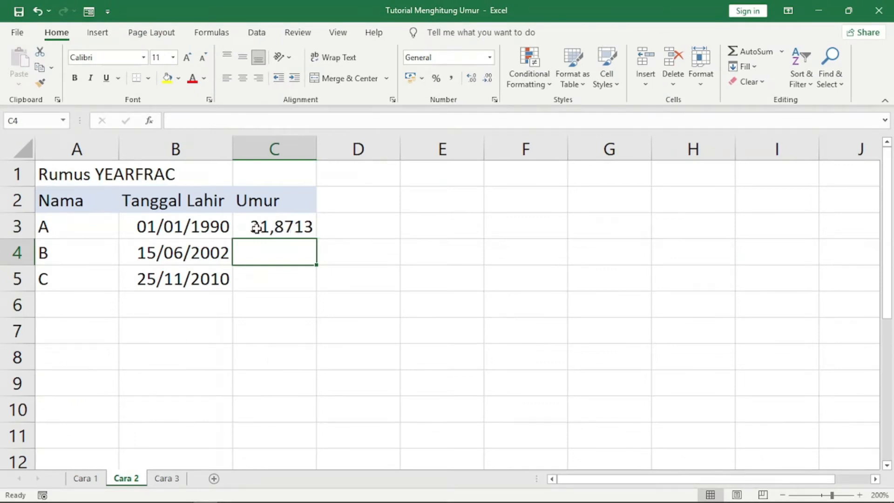
Step: Wrap the YEARFRAC calculation in C3 in ROUNDDOWN, entering =ROUNDDOWN(YEARFRAC(B3;TODAY();1))
click(275, 227)
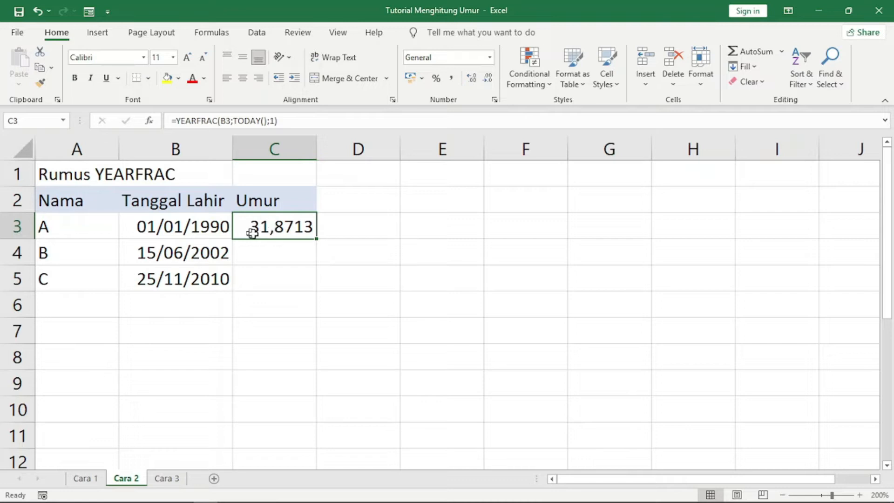
double_click(278, 232)
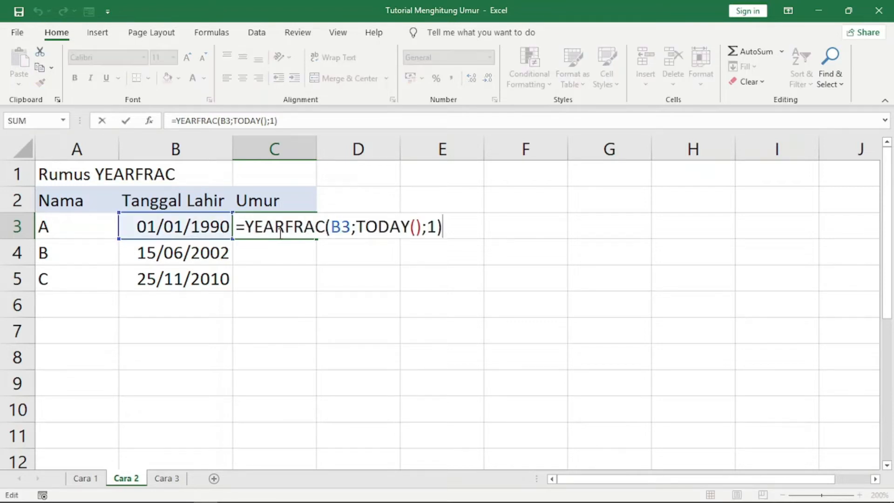
key(Right)
text(rou)
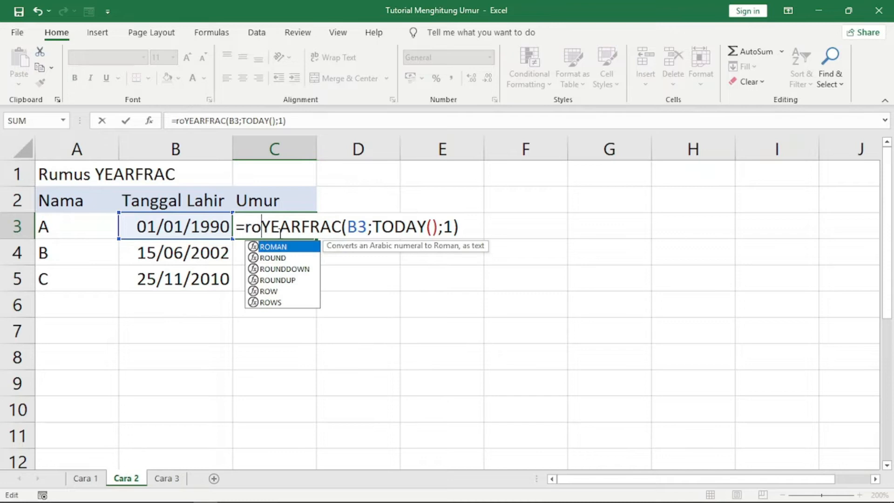
text(nd)
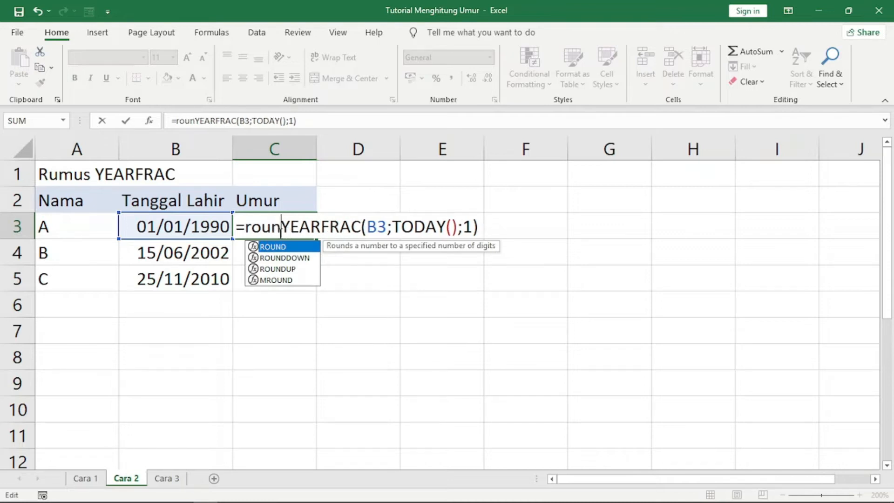
key(Down)
key(Tab)
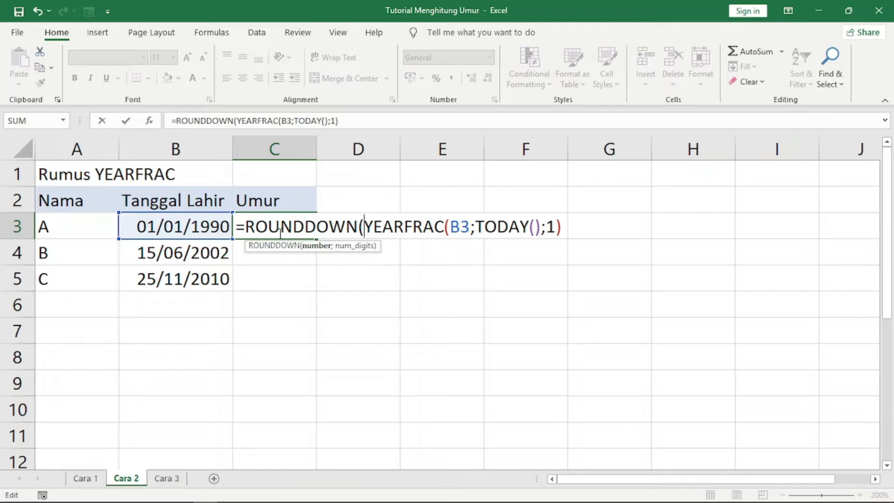
key(Right)
key(Right)
key(Right)
key(Right)
key(Right)
key(Right)
key(Right)
key(Right)
key(Right)
key(Right)
key(Right)
key(Right)
key(Right)
key(Right)
key(Right)
key(Right)
key(Right)
key(Right)
key(Right)
key(Right)
key(Right)
key(Right)
text())
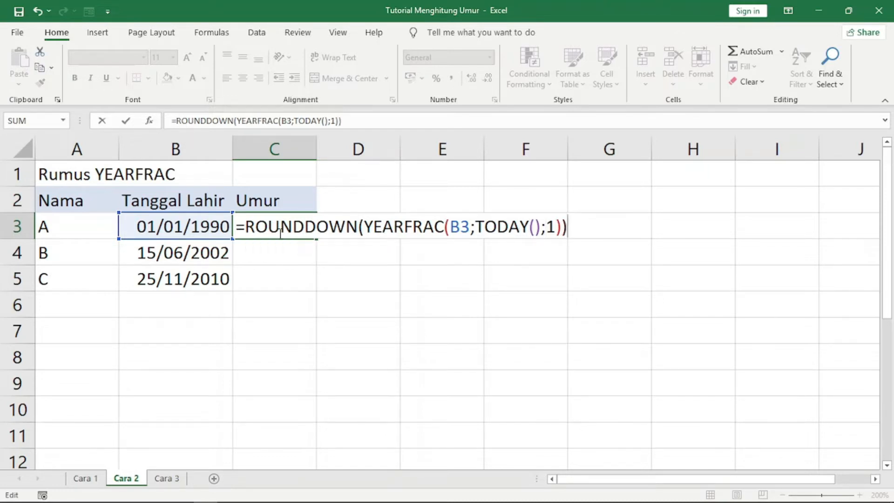
key(Return)
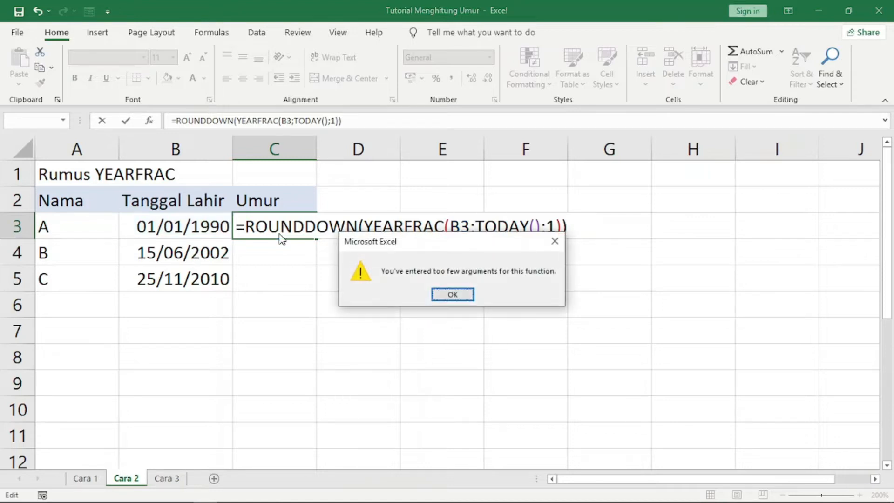
Step: Add 0 as the ROUNDDOWN digits argument in C3, making it =ROUNDDOWN(YEARFRAC(B3;TODAY();1);0)
click(450, 295)
key(Left)
key(Left)
key(Right)
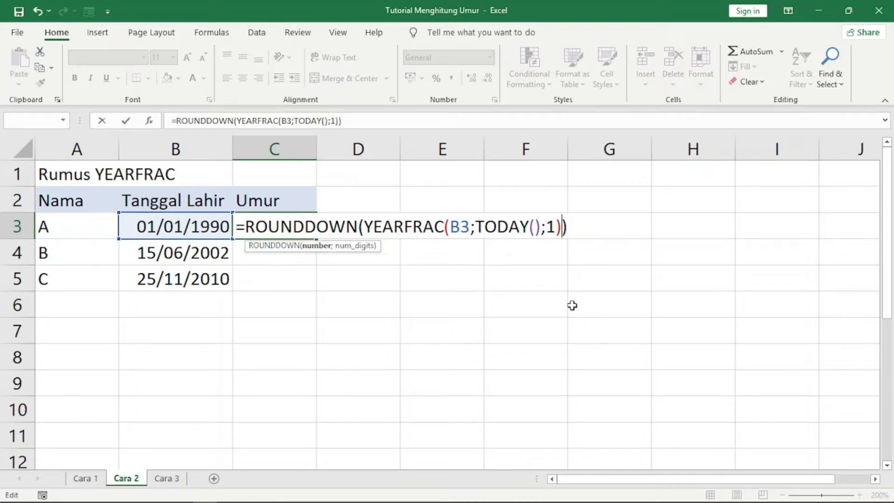
text(;)
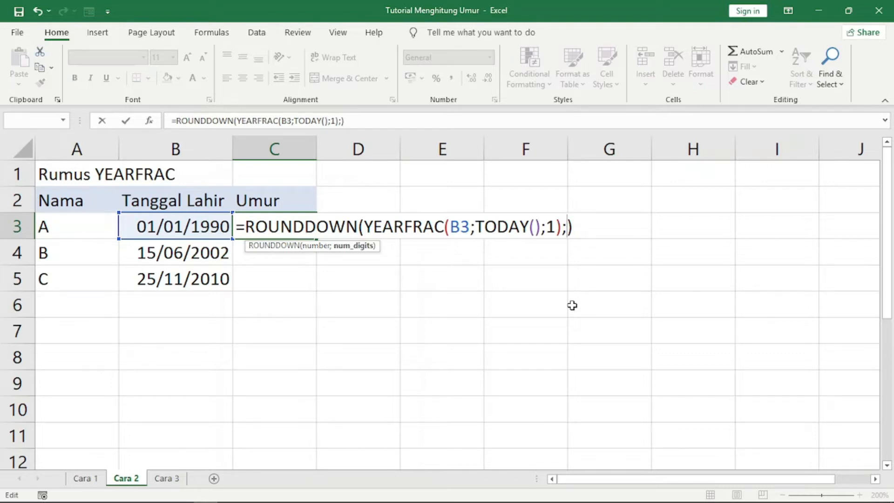
text(0)
key(Return)
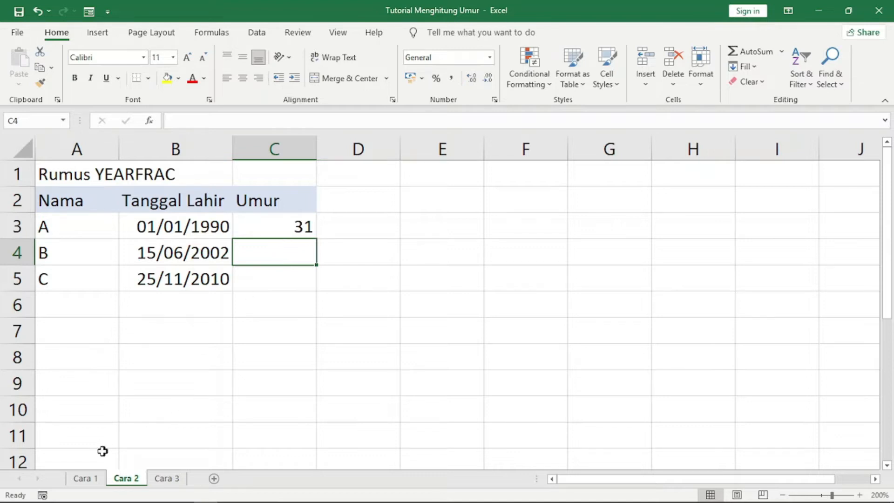
Step: Append the text " Tahun" to the C3 formula, making it =ROUNDDOWN(YEARFRAC(B3;TODAY();1);0)&" Tahun"
click(292, 227)
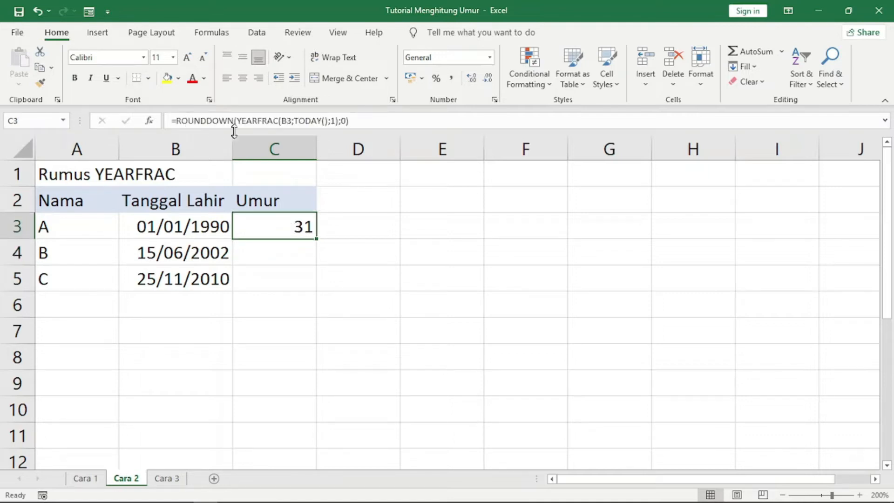
double_click(291, 227)
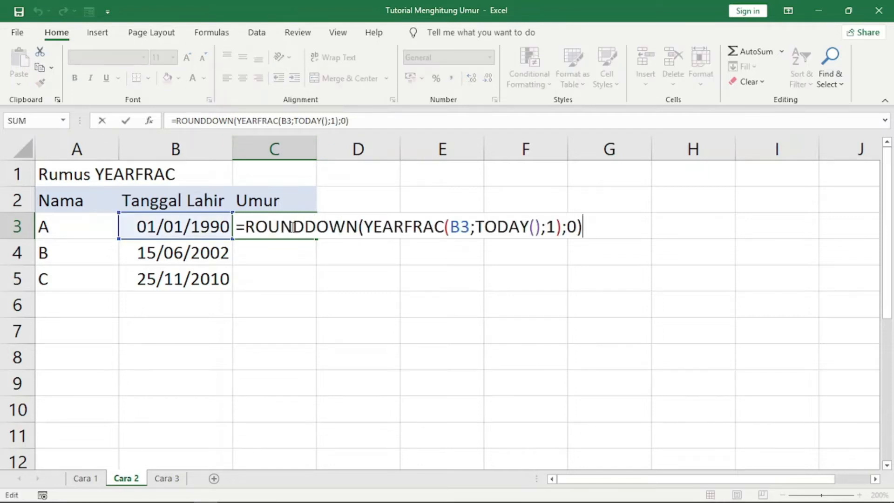
text(&" Tahun")
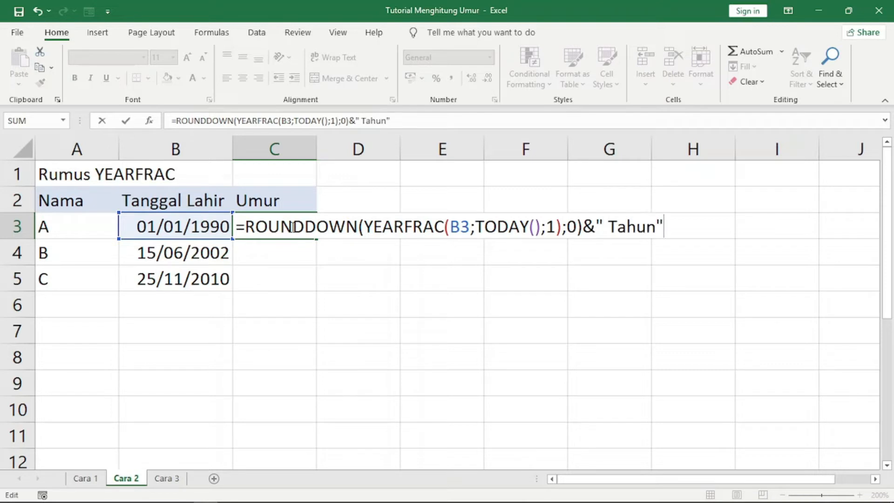
key(Return)
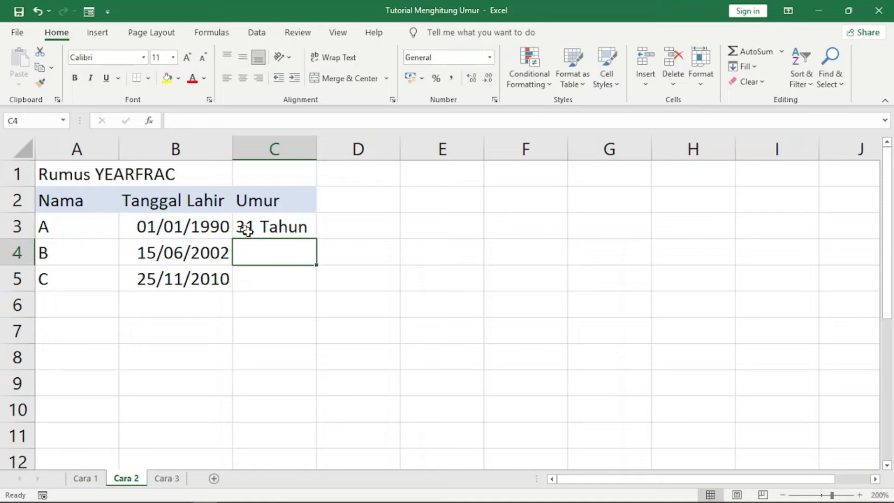
Step: Copy the ROUNDDOWN age formula from C3 down through C5 on the Cara 2 sheet
click(306, 227)
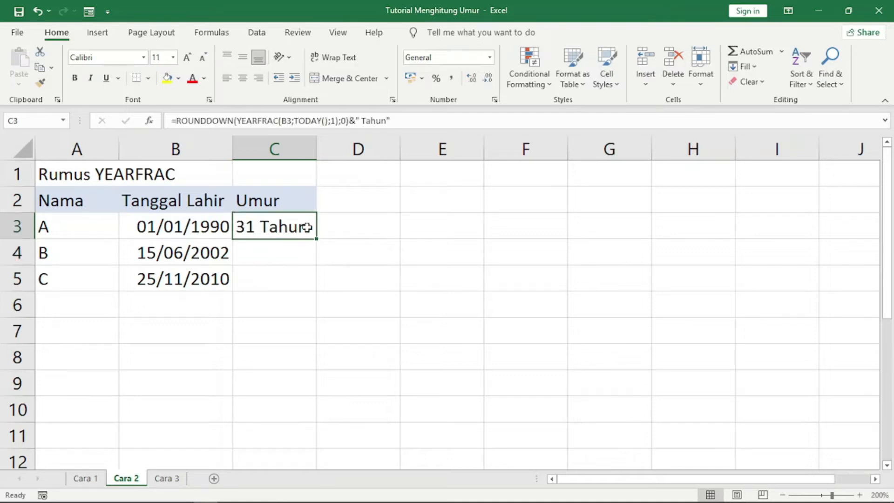
drag(317, 239, 310, 286)
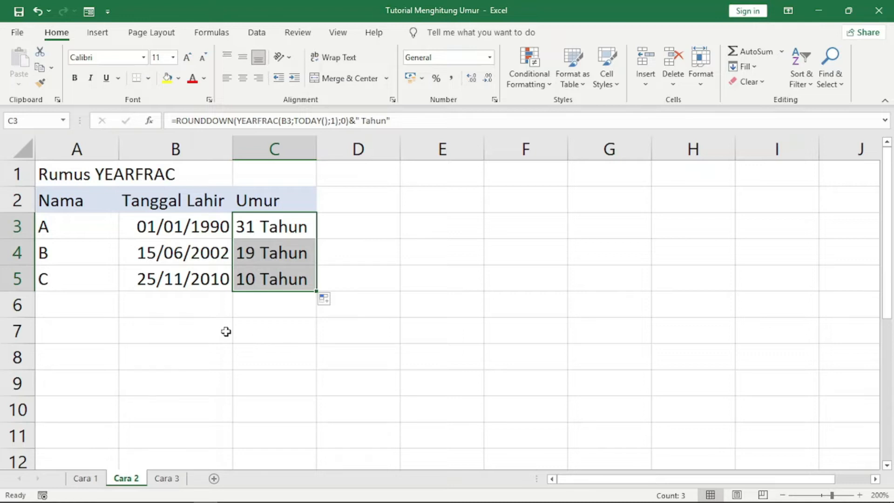
click(256, 308)
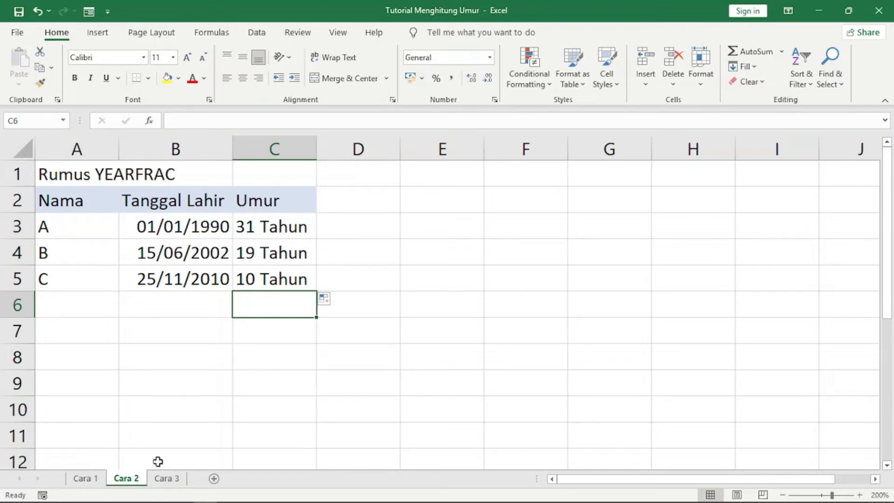
Step: Start the age formula in C3 on the Cara 3 sheet with =DATEDIF(
click(166, 479)
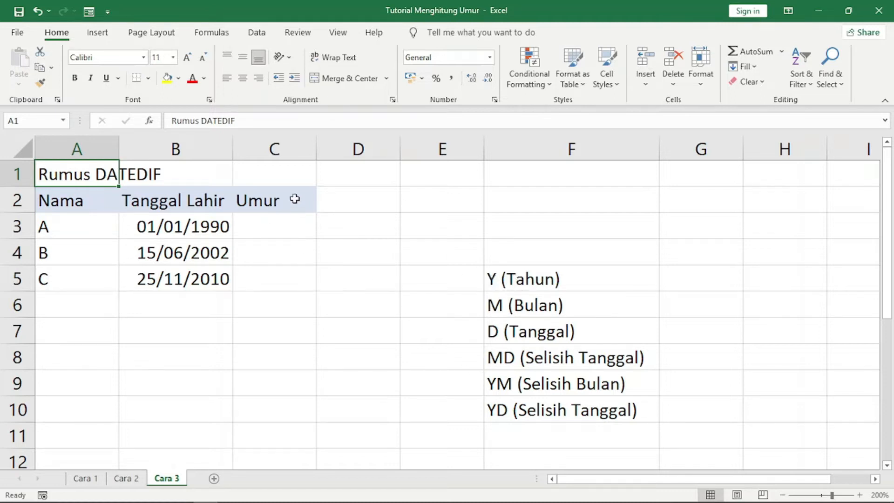
click(263, 229)
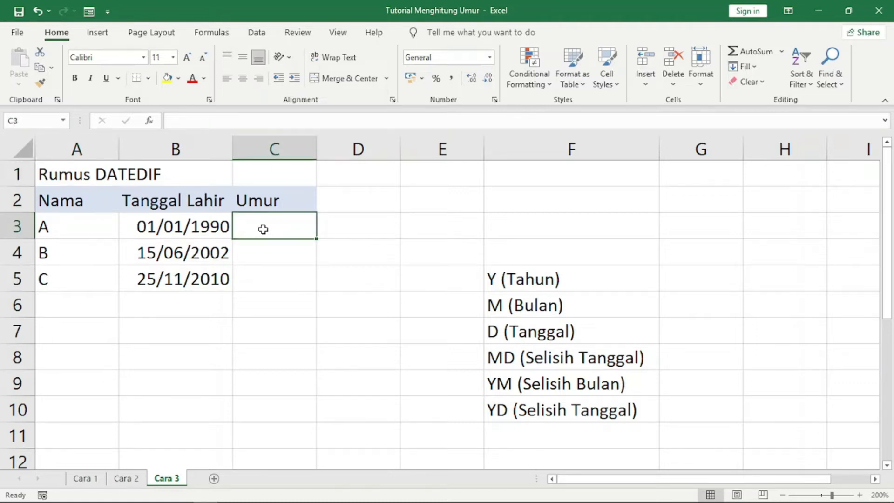
text(=)
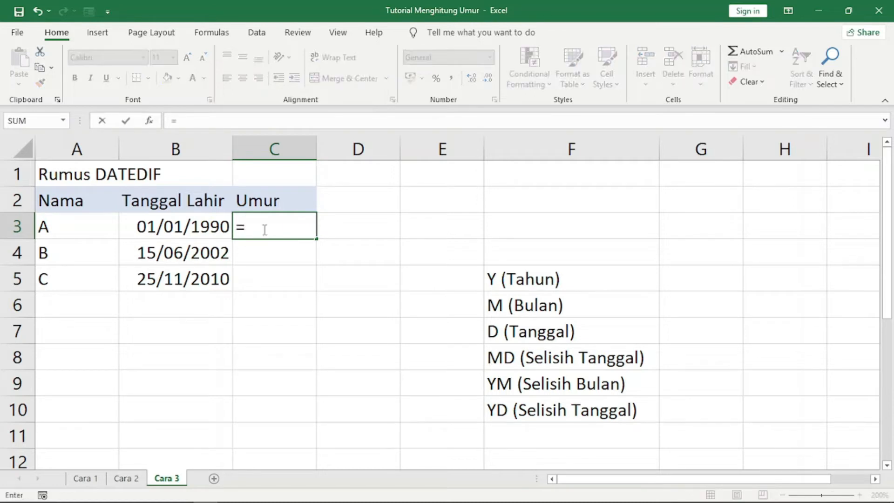
text(DATED)
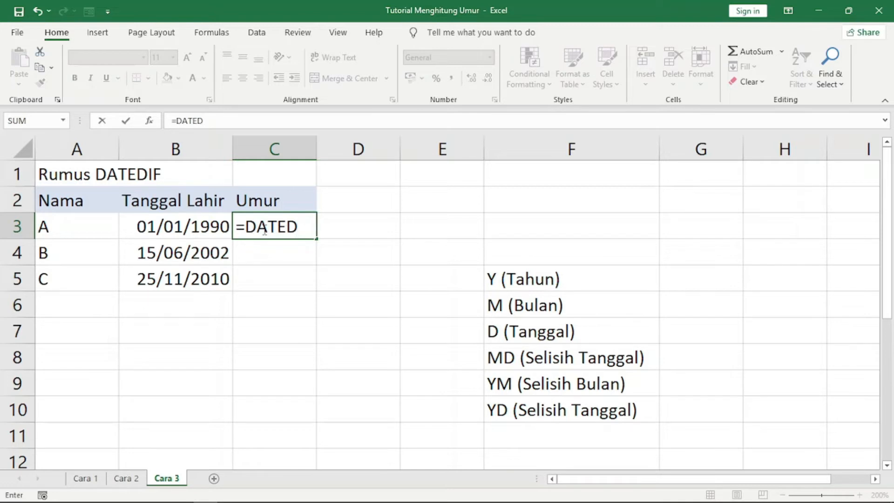
key(BackSpace)
key(BackSpace)
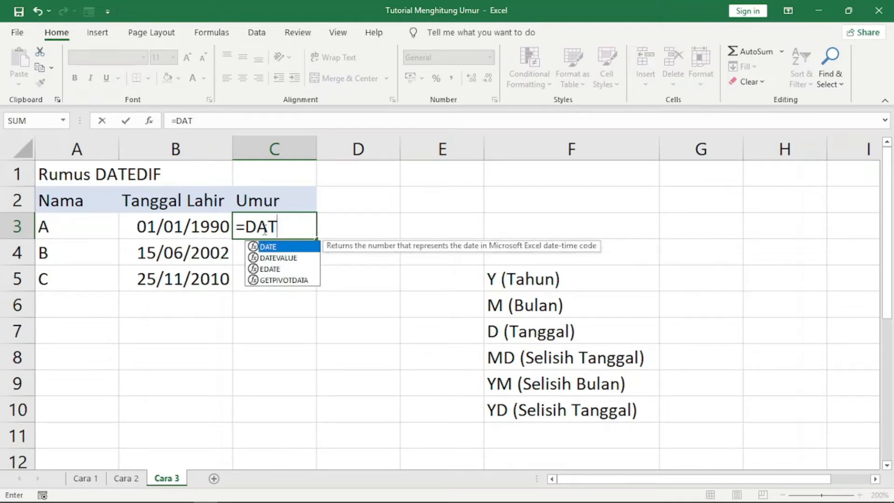
text(ED)
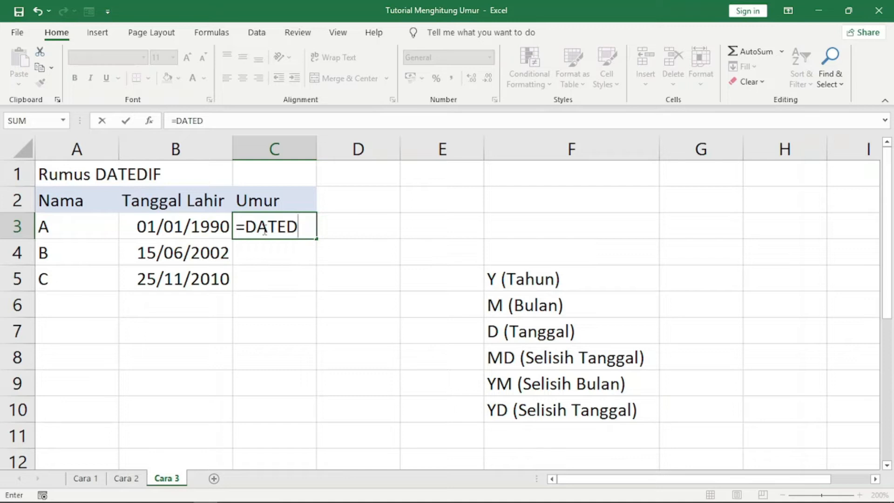
text(IF)
text(()
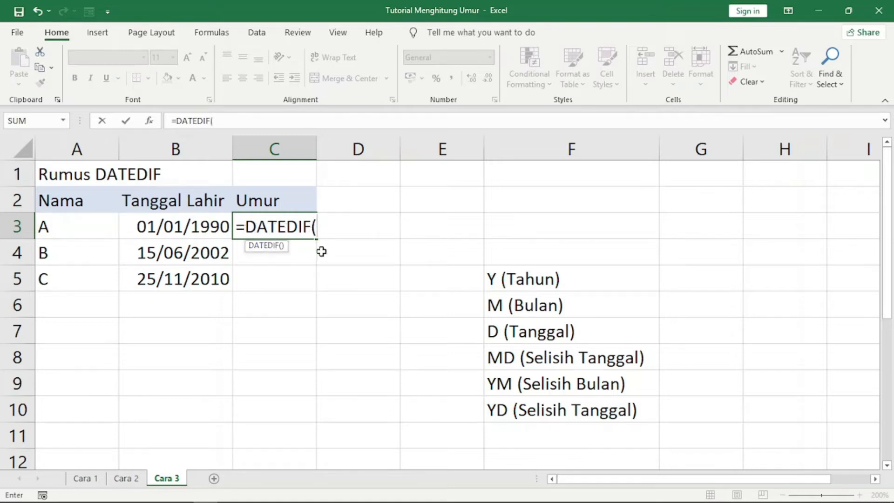
Step: Read the DATEDIF help article for its syntax, date arguments and the unit codes from "Y" to "YD"
click(262, 248)
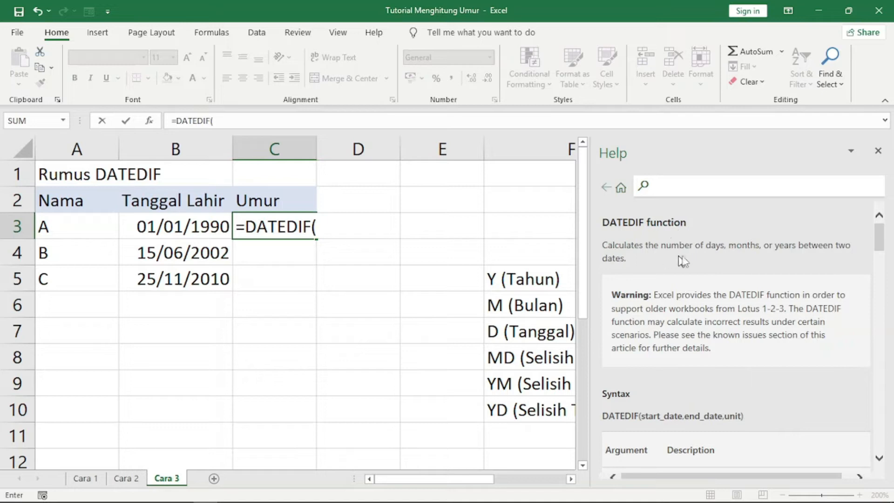
click(882, 239)
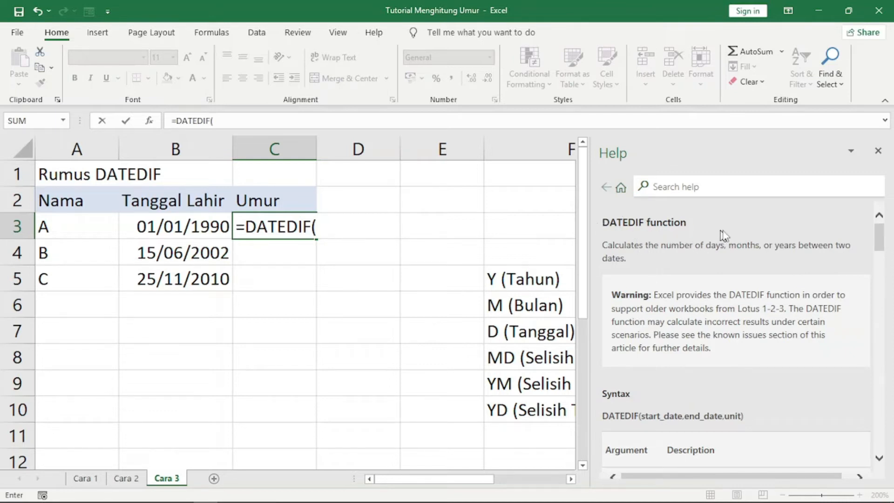
drag(881, 239, 881, 245)
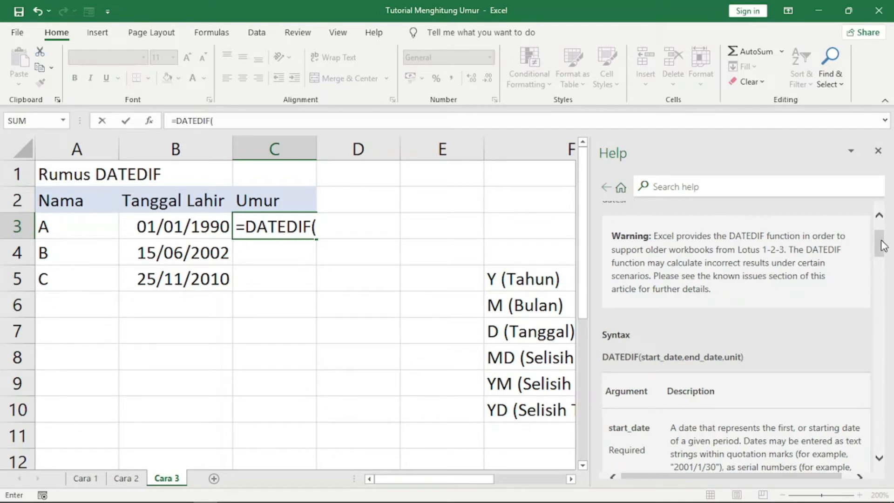
drag(883, 245, 878, 260)
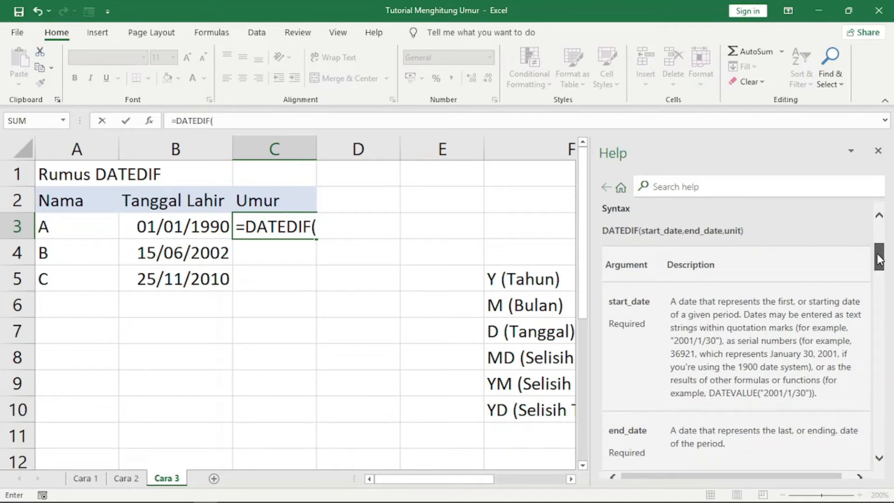
drag(878, 258, 876, 247)
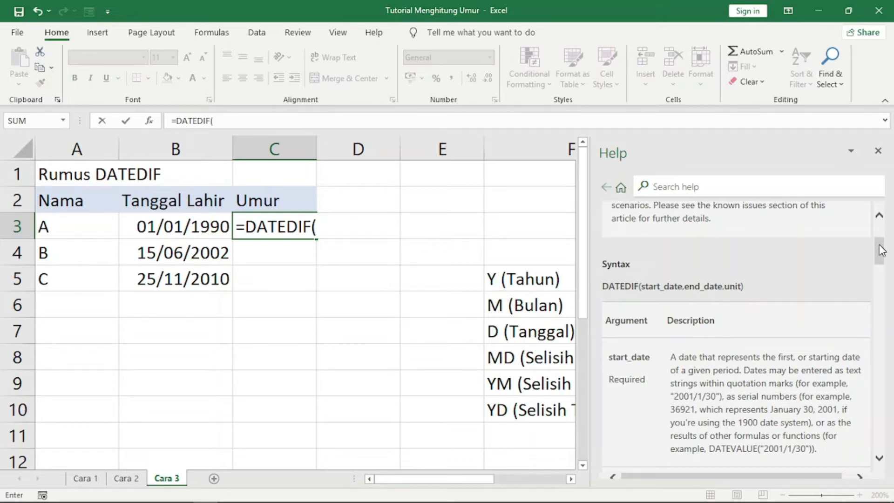
drag(881, 250, 884, 292)
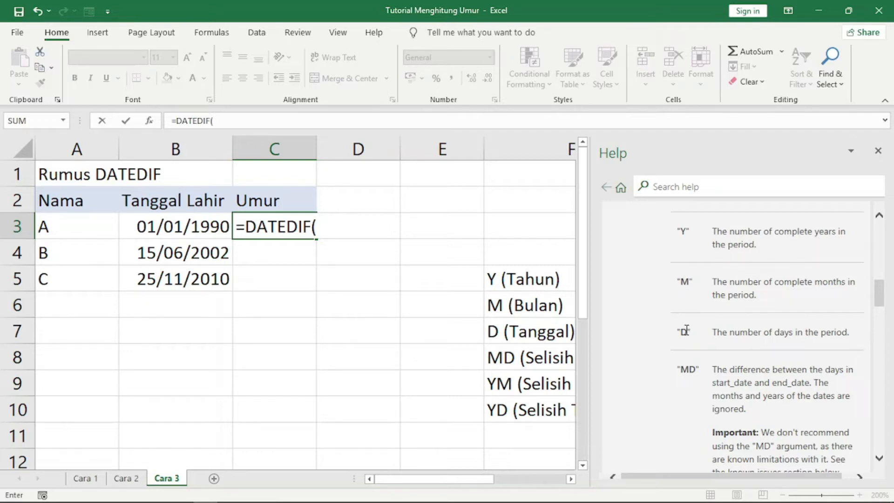
drag(880, 293, 883, 311)
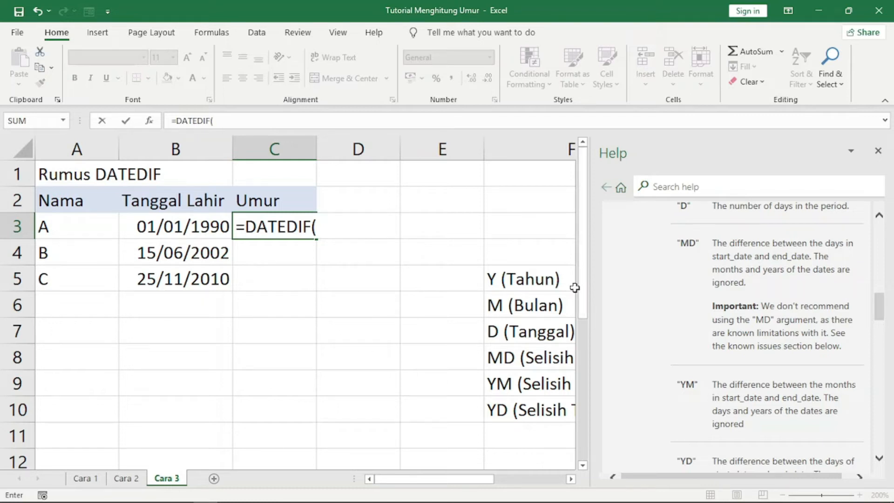
click(879, 152)
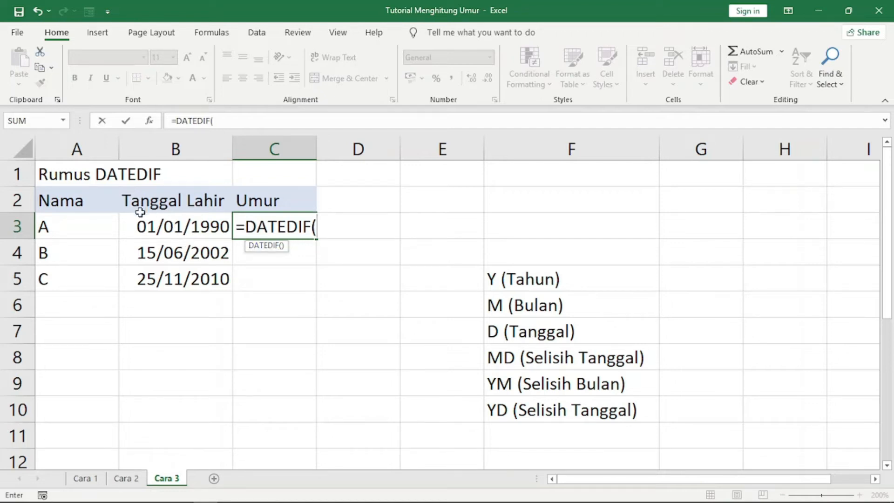
Step: Complete the C3 formula as =DATEDIF(B3;TODAY();"Y") and copy it down through C5
click(187, 227)
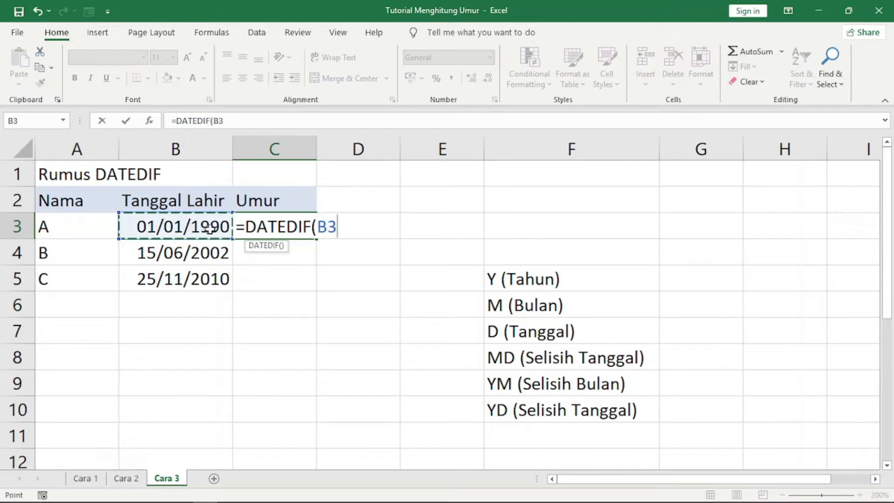
text(;)
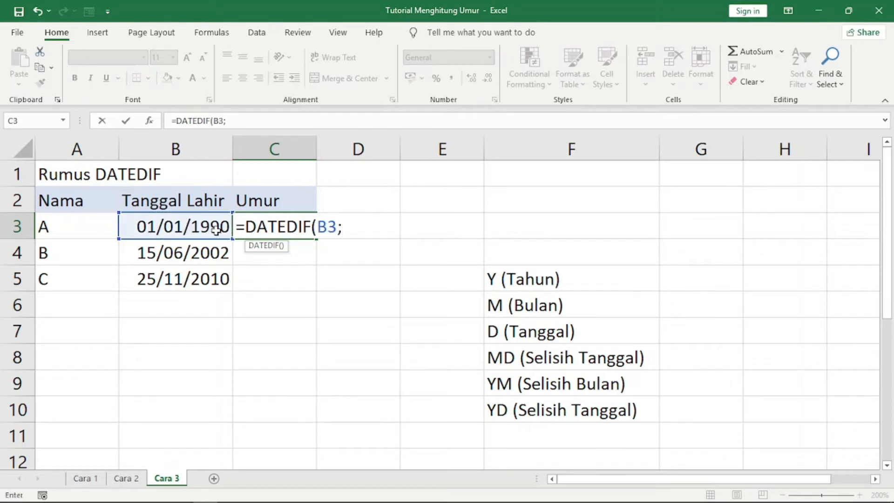
text(to)
key(Tab)
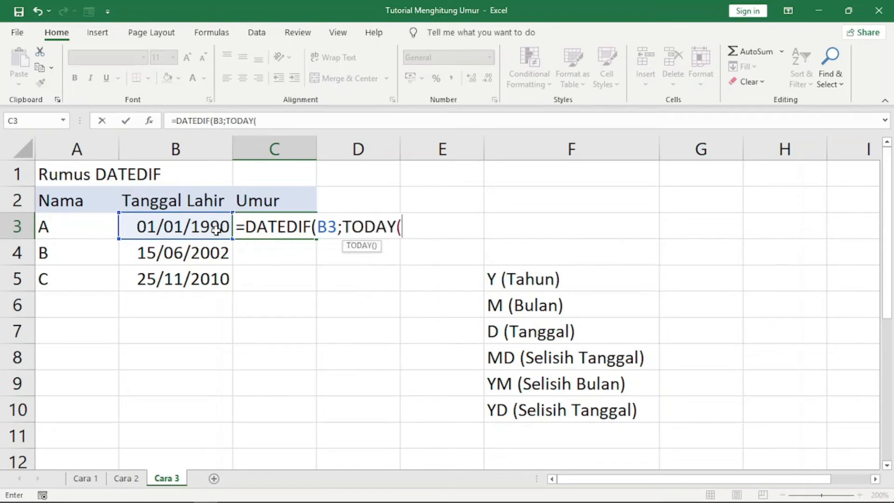
text())
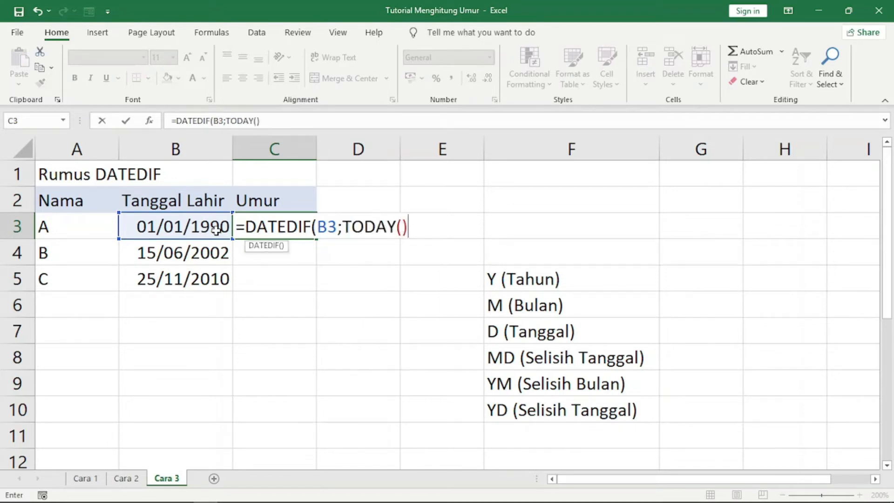
text(;)
text("Y")
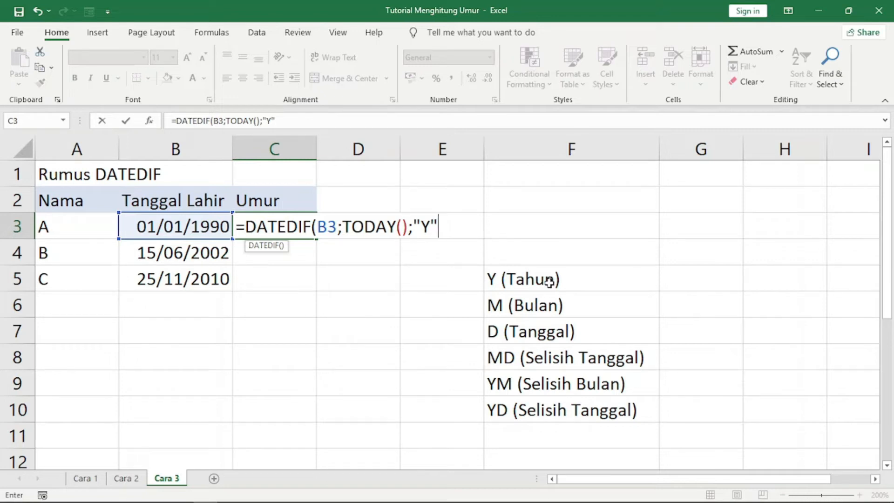
text())
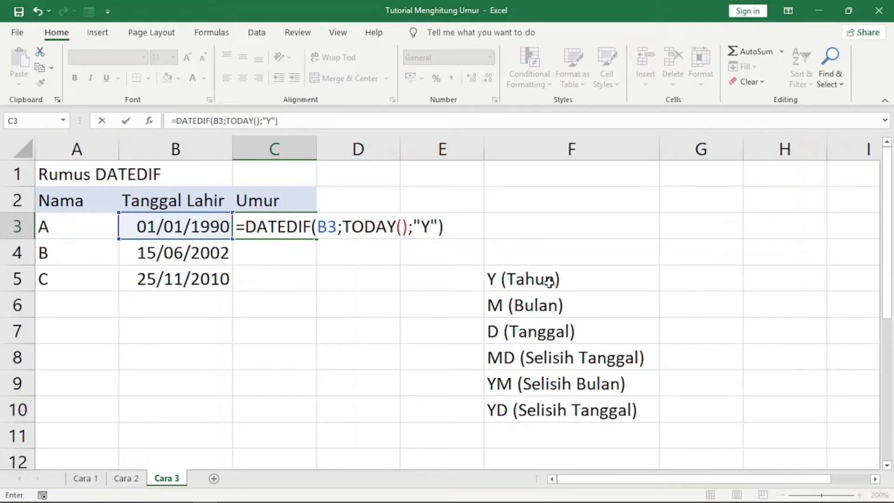
key(Return)
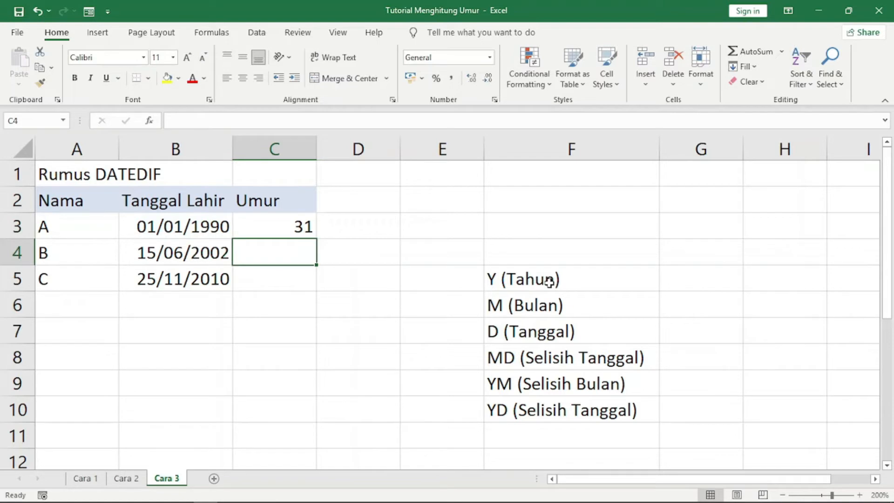
click(281, 227)
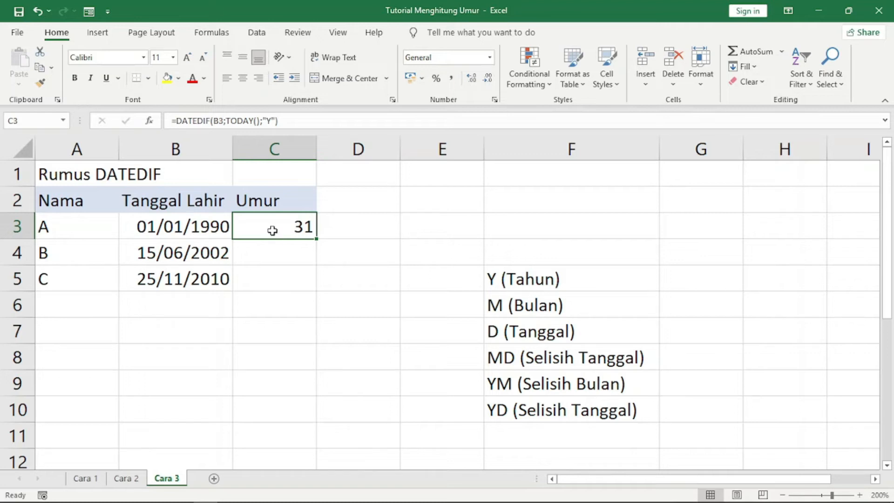
drag(319, 237, 313, 282)
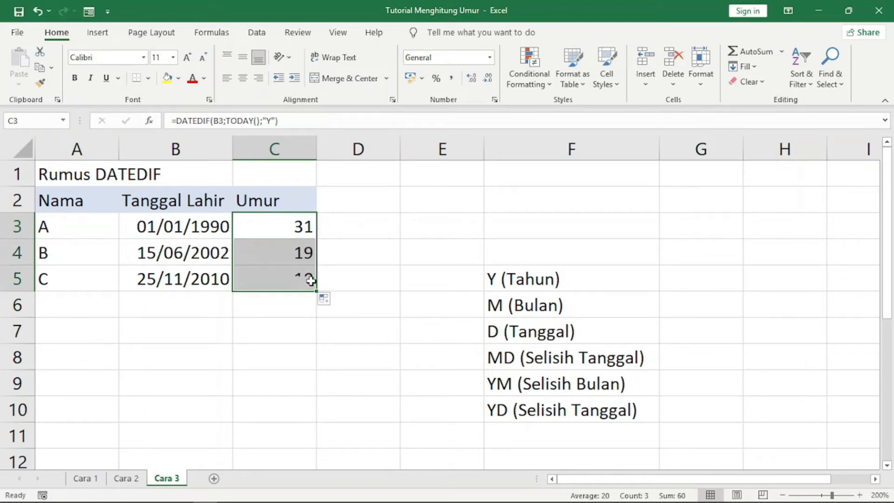
Step: Append " Tahun" to the C3 formula, making it =DATEDIF(B3;TODAY();"Y")&" Tahun", and copy it down through C5
click(273, 229)
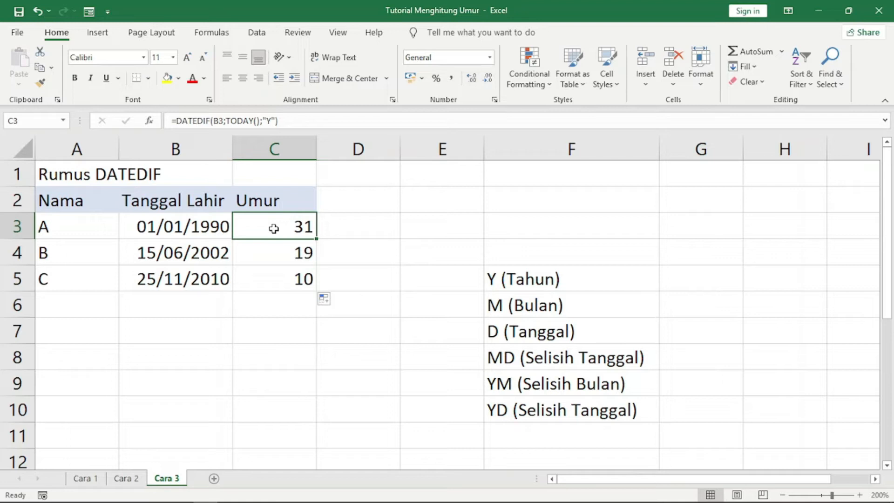
key(F2)
text(&" )
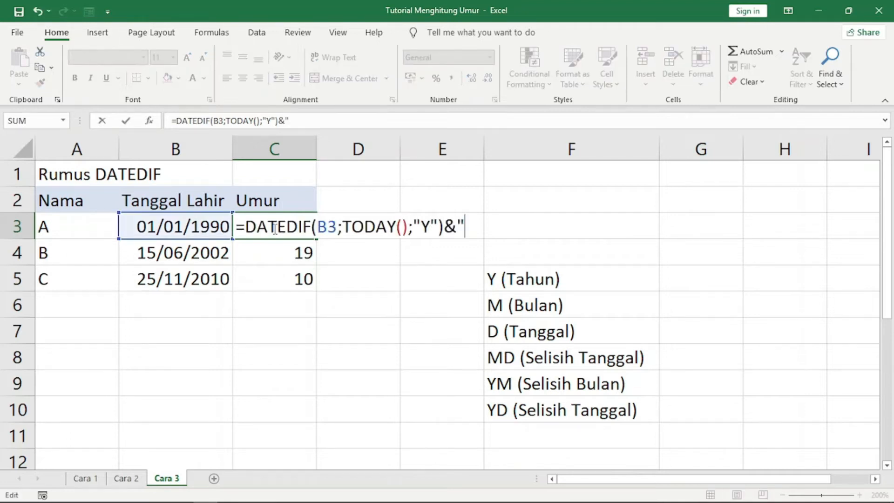
text(Tahun)
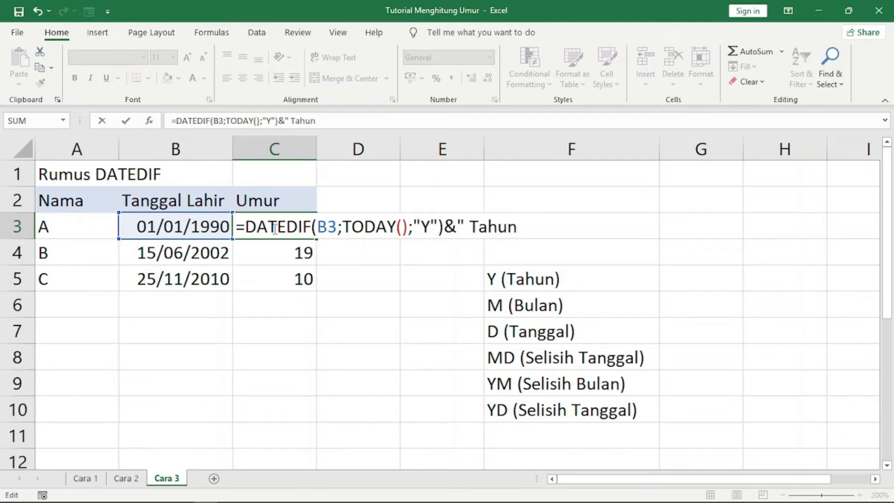
text(")
key(Return)
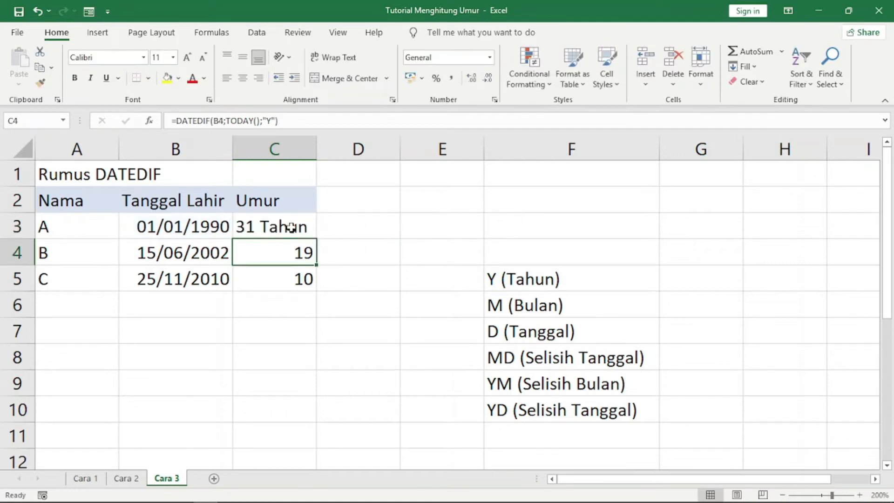
click(278, 230)
drag(318, 238, 316, 285)
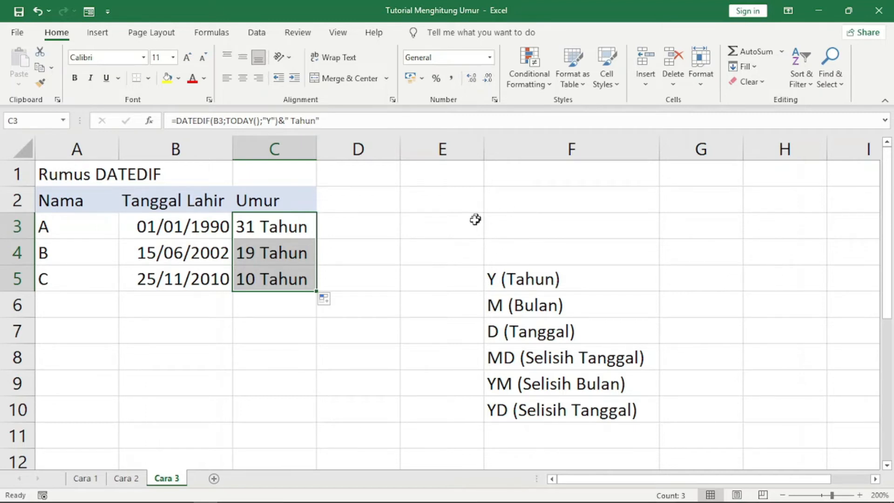
click(438, 203)
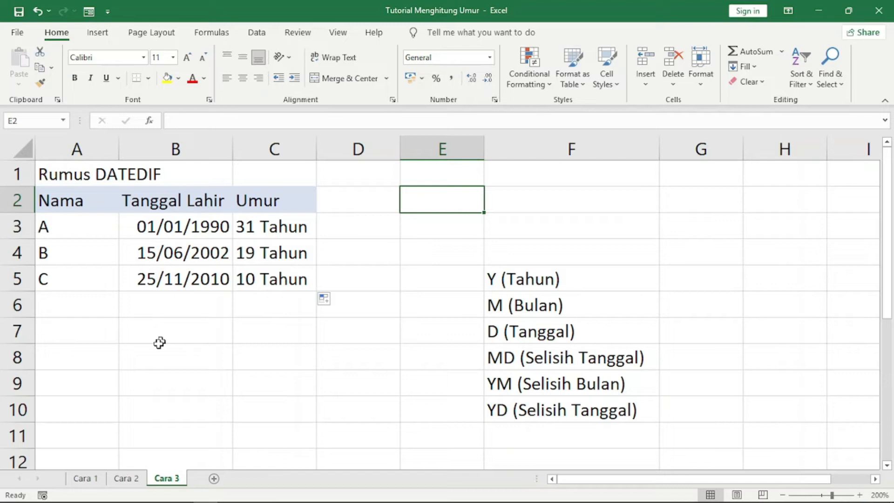
Step: Enter the current date in B8 with the formula =TODAY()
click(152, 359)
text(=today)
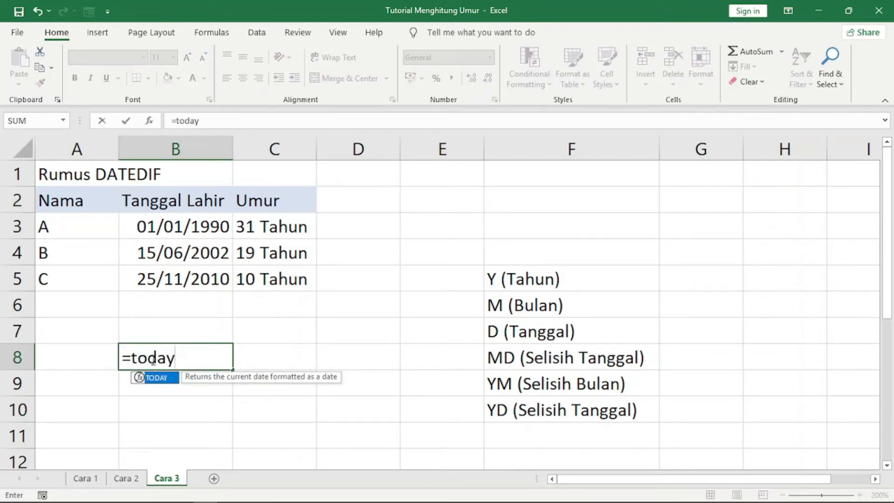
key(Tab)
key(Return)
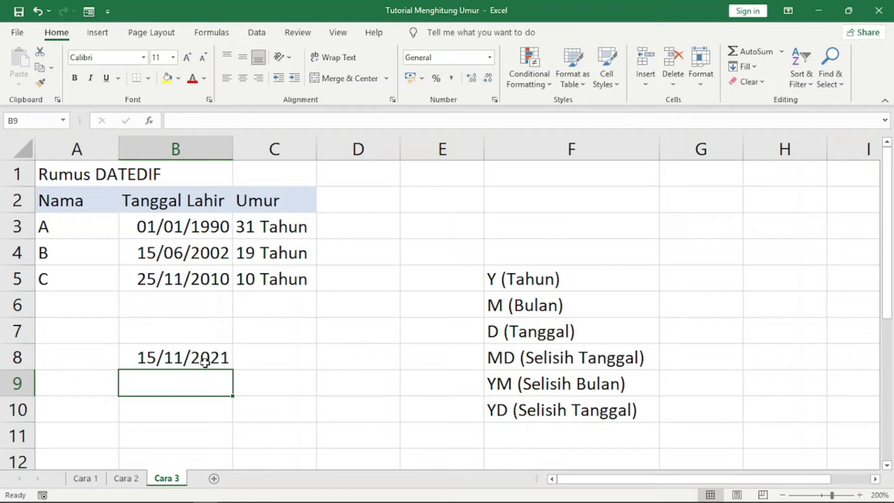
Step: Enter the fixed date 15/11/2021 in E2 beside the age table
click(442, 195)
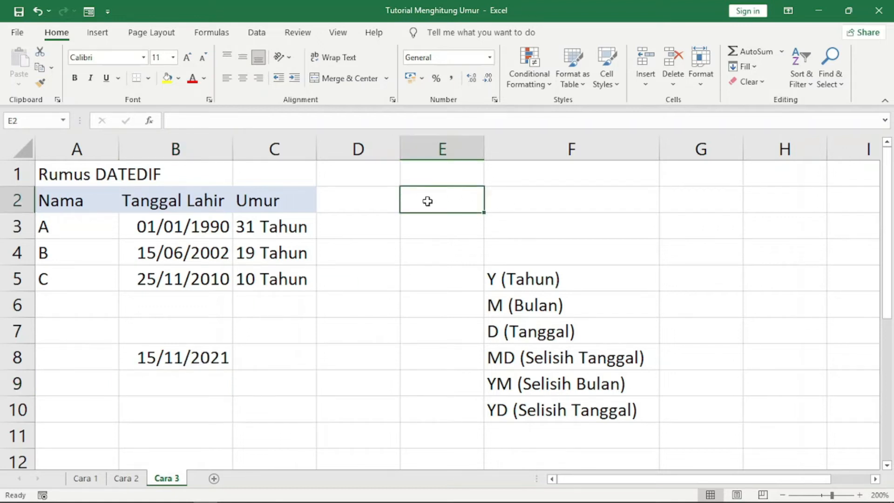
text(15/)
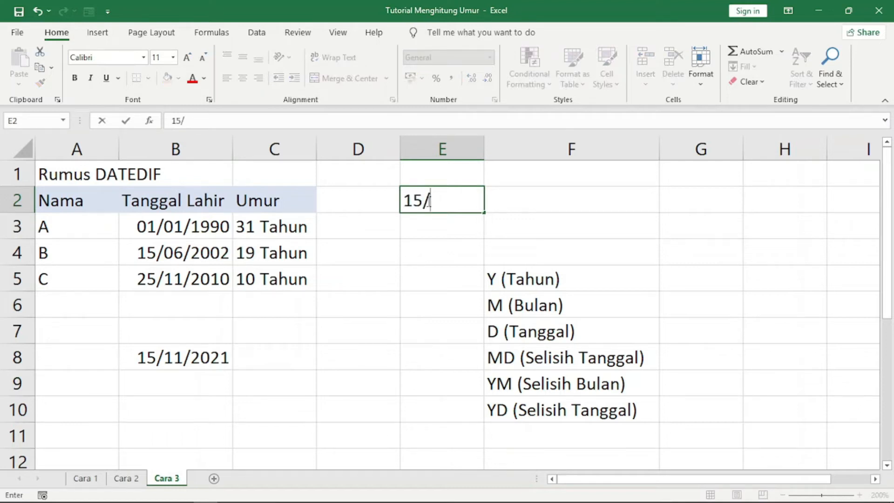
text(11/2021)
key(Return)
click(517, 201)
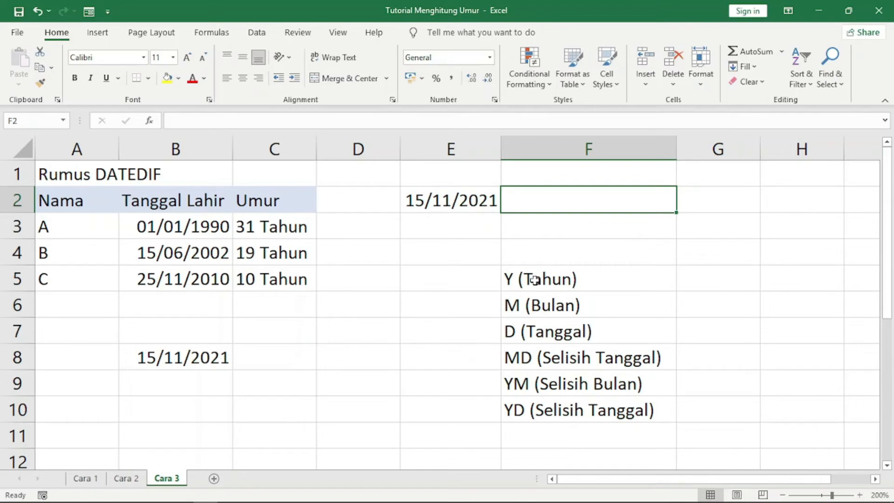
Step: Enter the formula =DATEDIF(E2;TODAY();"Y") in E5 beside the Y (Tahun) label
click(417, 283)
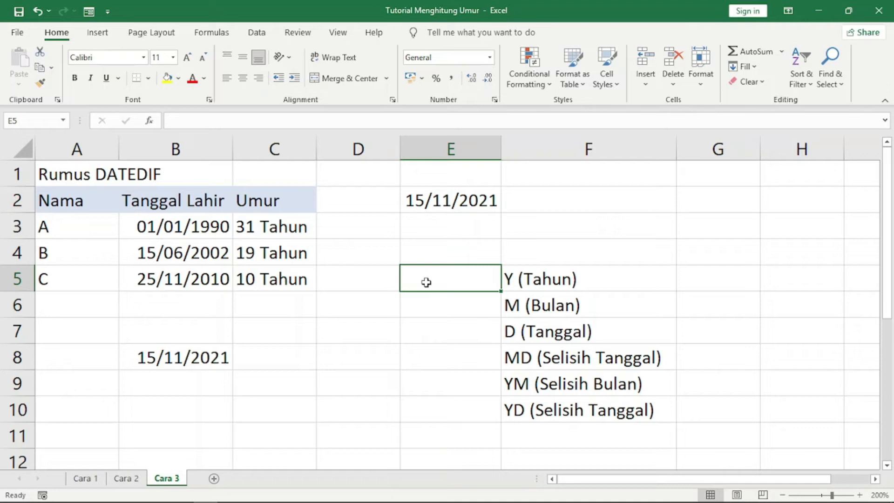
text(=)
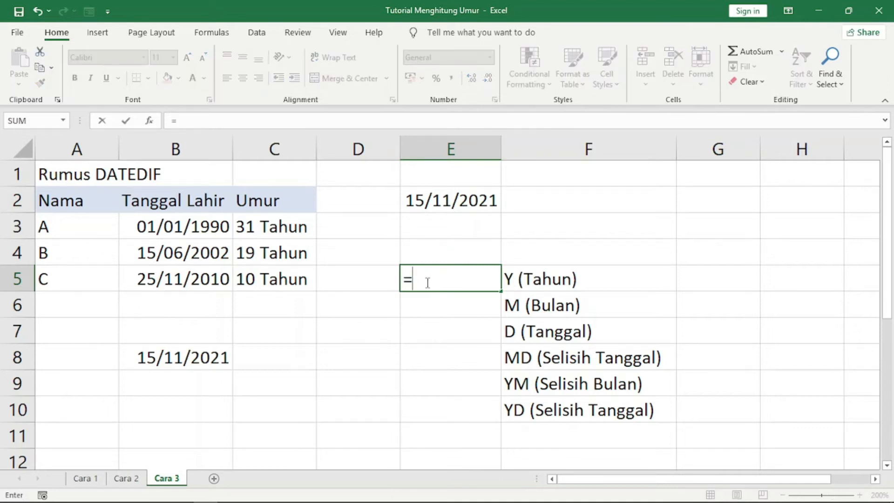
text(date)
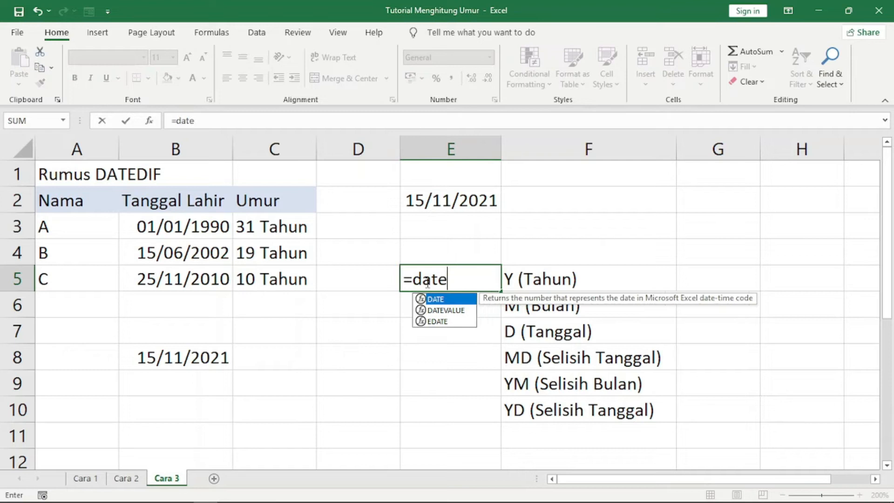
text(dif)
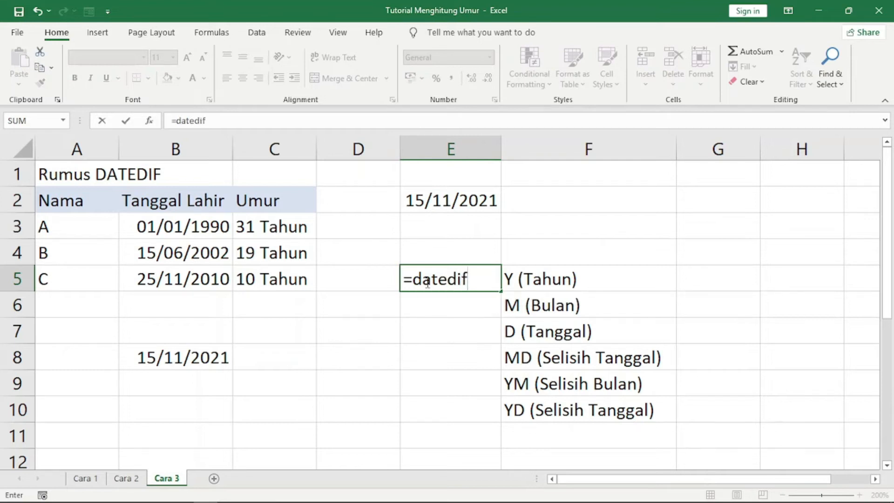
text(()
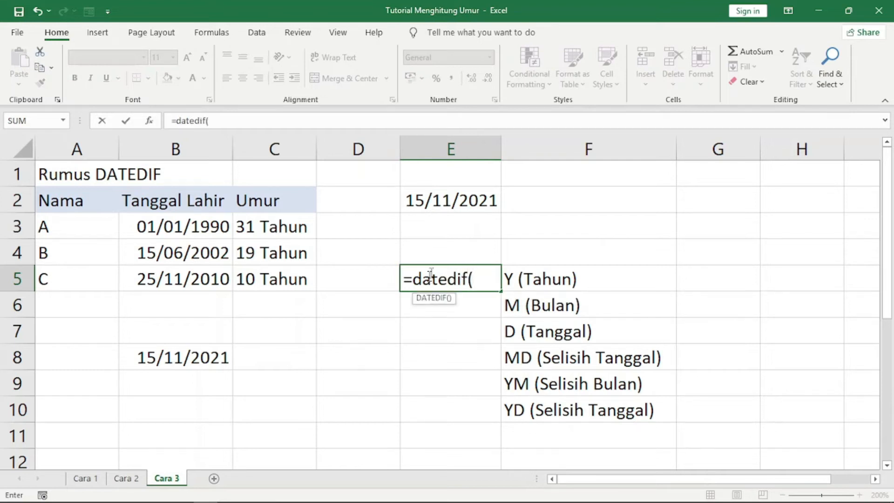
click(442, 201)
text(;)
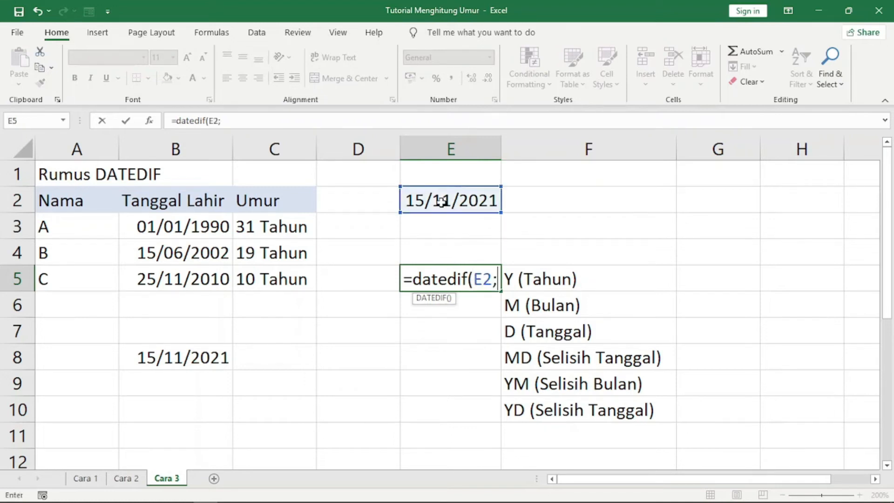
text(tod)
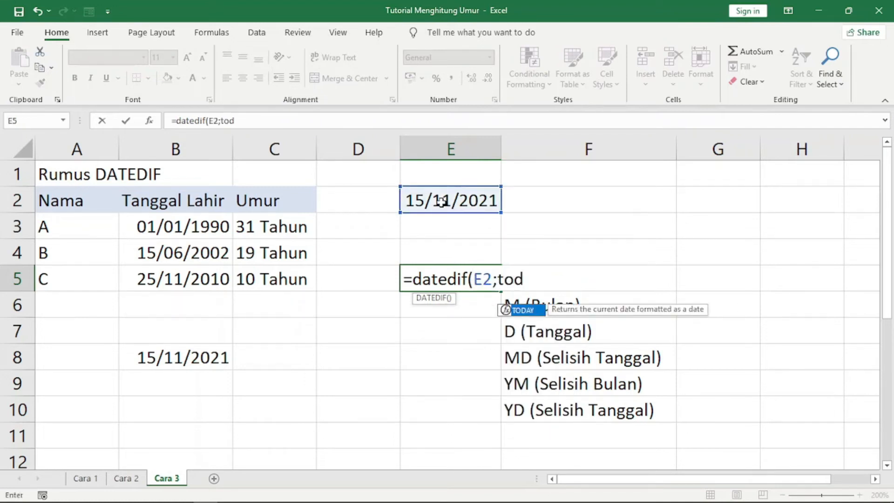
key(Tab)
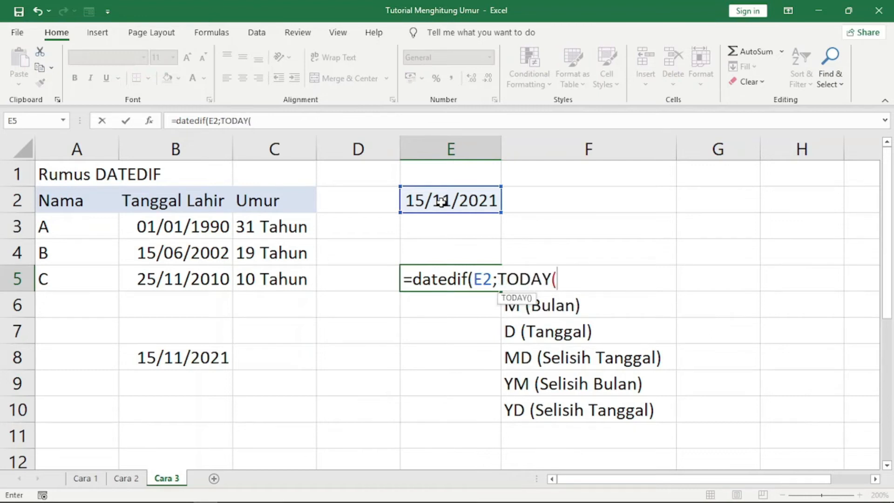
text())
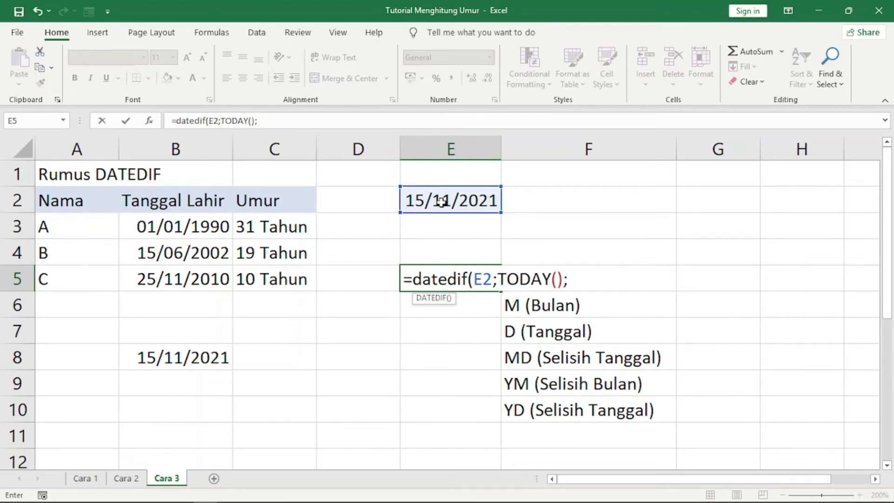
text(;"Y"))
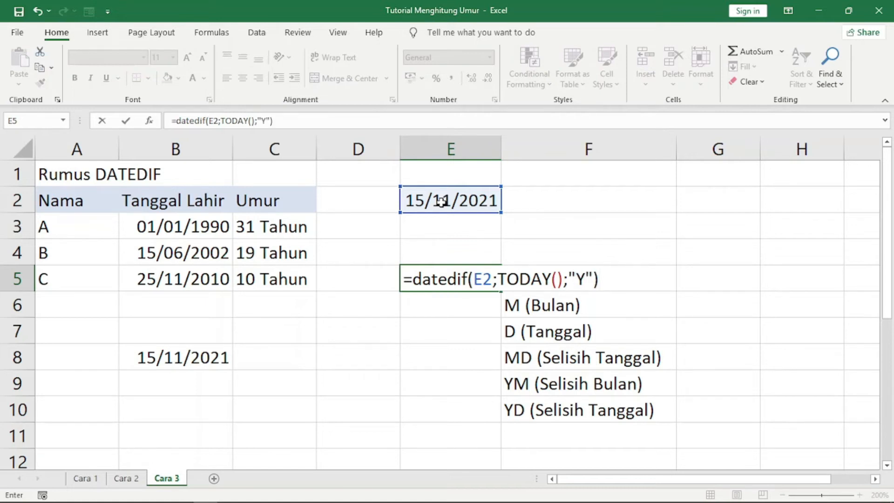
key(Return)
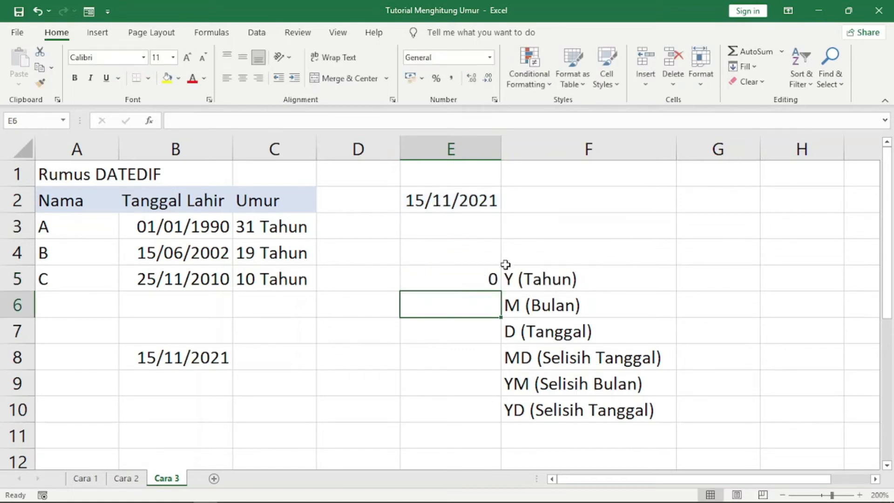
Step: Make the E2 reference in the E5 formula absolute as $E$2 and copy the formula down through E10
click(466, 278)
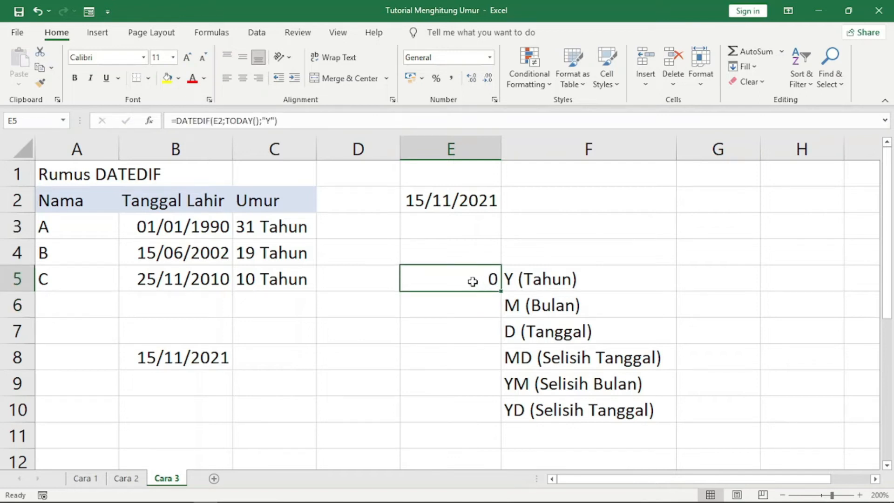
double_click(473, 281)
key(Left)
key(Left)
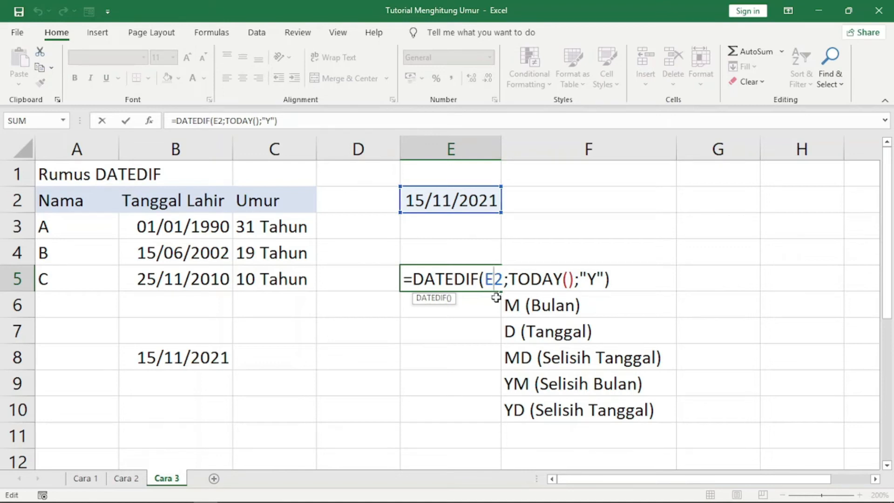
key(F4)
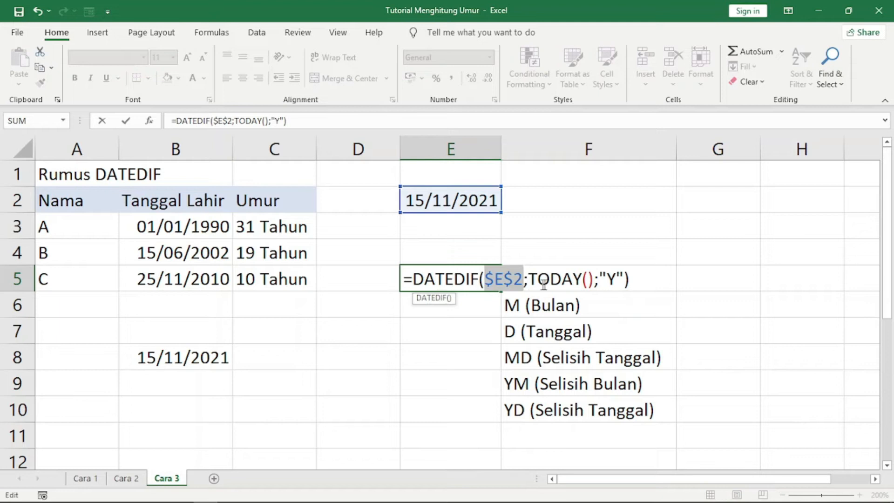
key(Return)
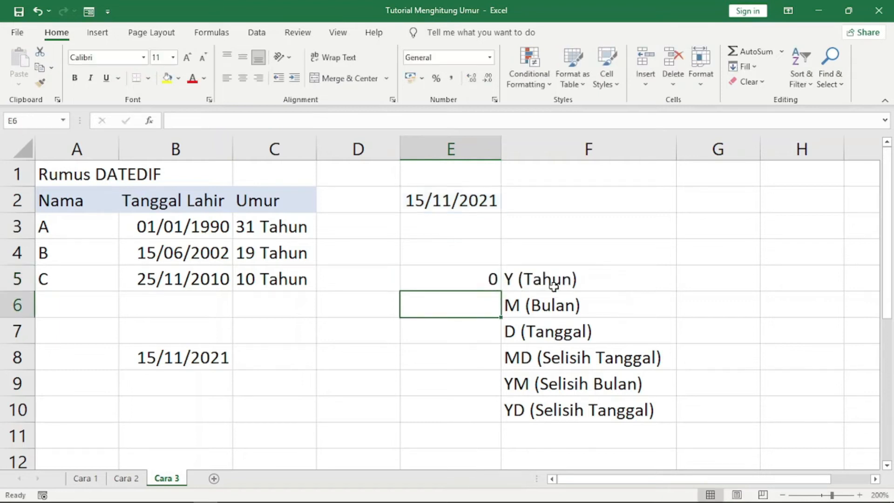
click(457, 280)
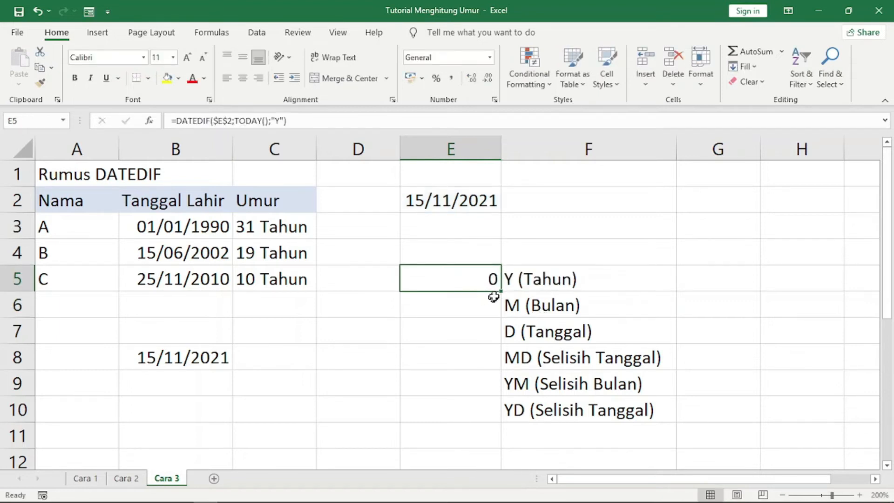
drag(500, 291, 500, 412)
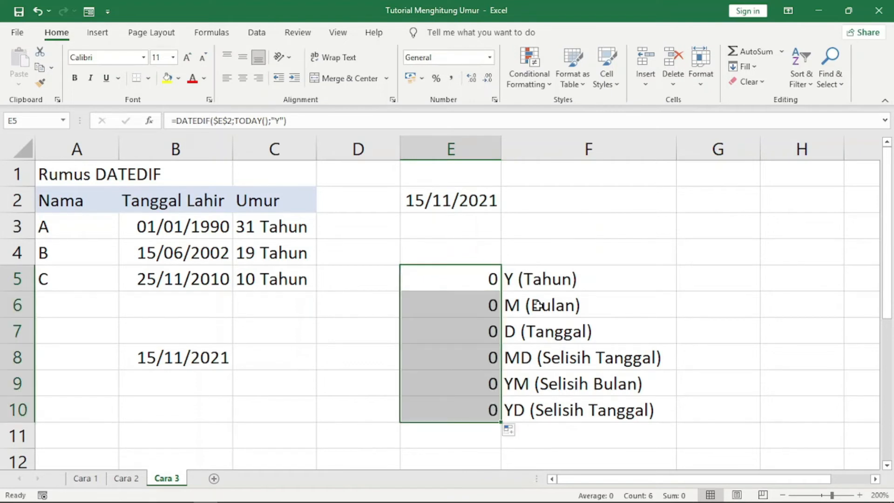
click(461, 436)
Step: Change the unit code in the E6 formula to "M" to match the Bulan label
click(466, 307)
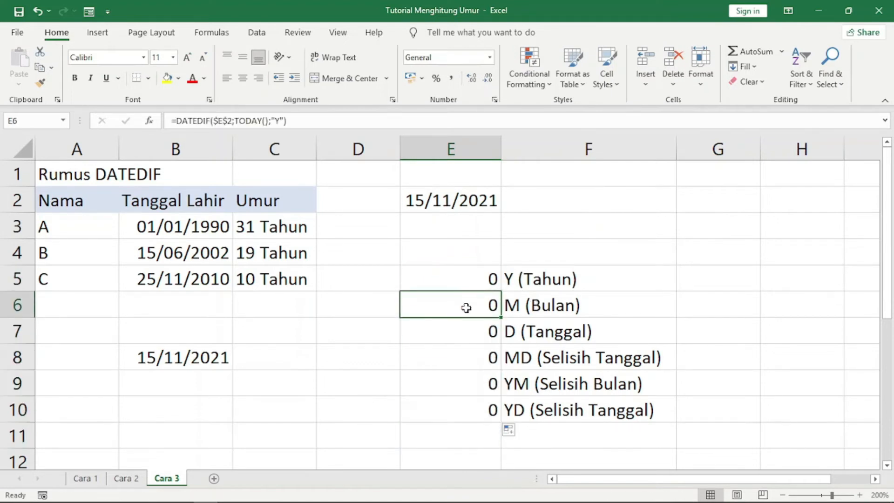
key(F2)
key(Left)
key(Left)
key(BackSpace)
text(M)
key(Return)
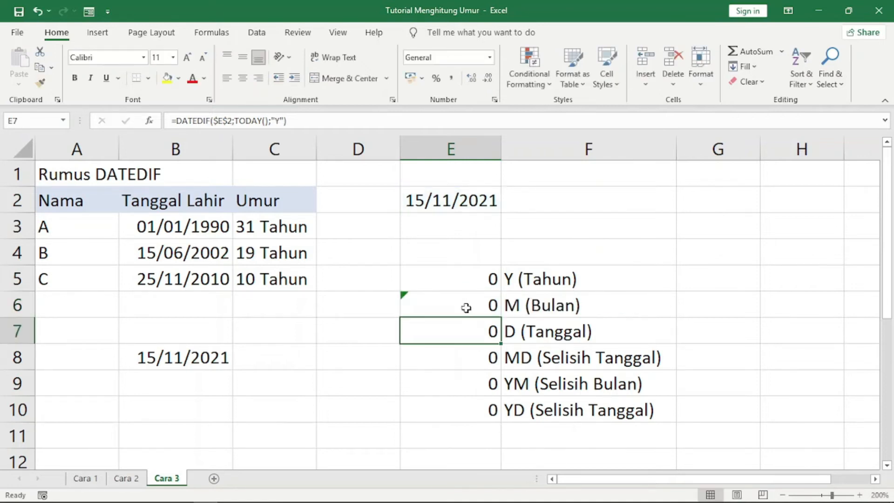
Step: Change the unit code in the E7 formula to "D" to match the Tanggal label
key(F2)
key(Left)
key(Left)
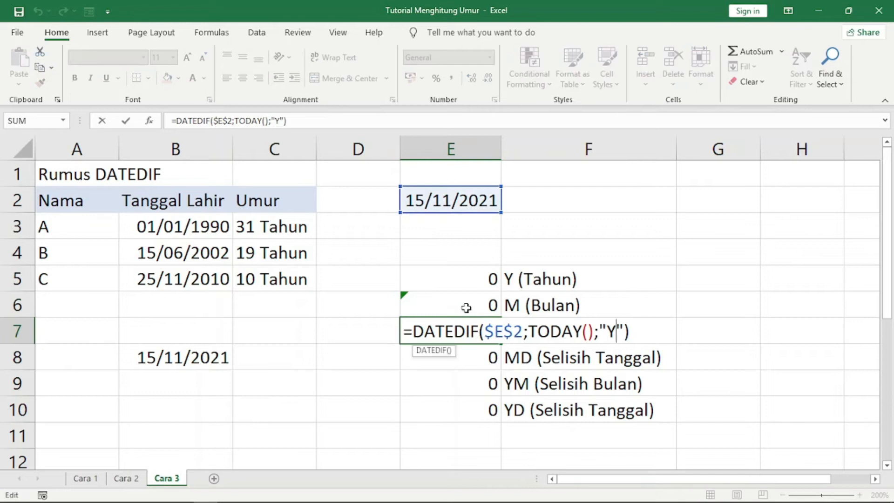
key(BackSpace)
text(D)
key(Return)
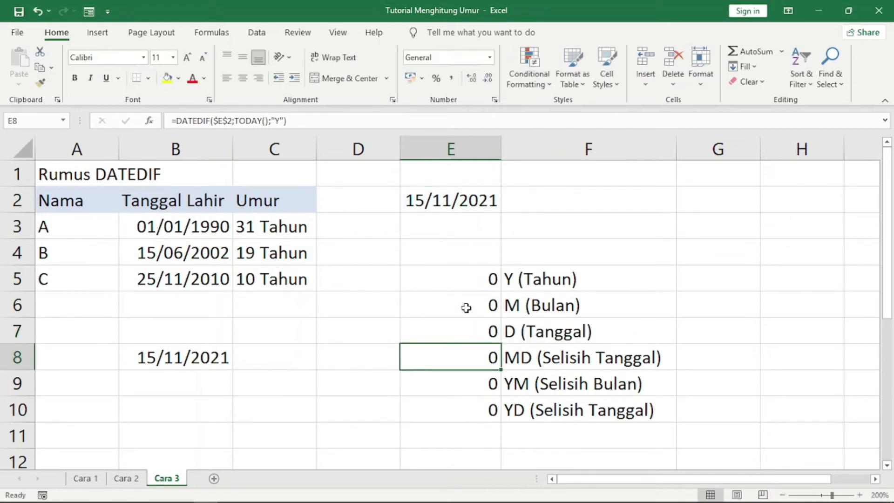
Step: Change the unit code in the E8 DATEDIF formula to "MD"
key(F2)
key(Left)
key(Left)
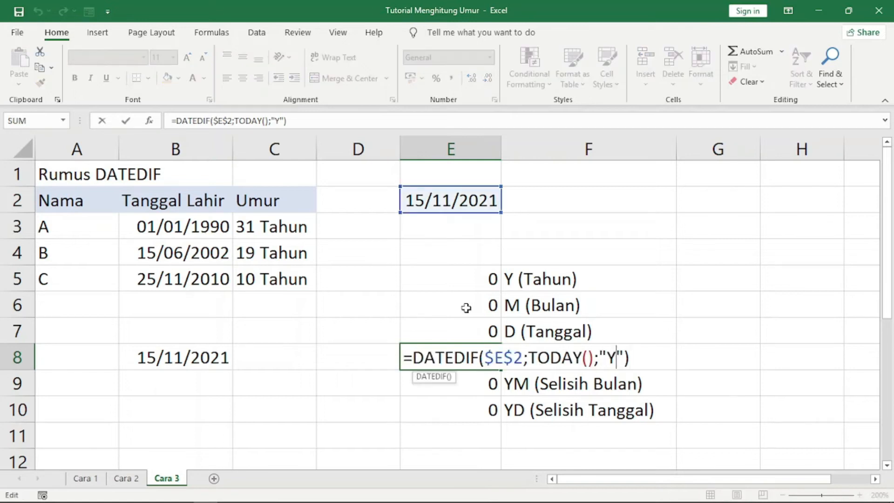
key(BackSpace)
text(MD)
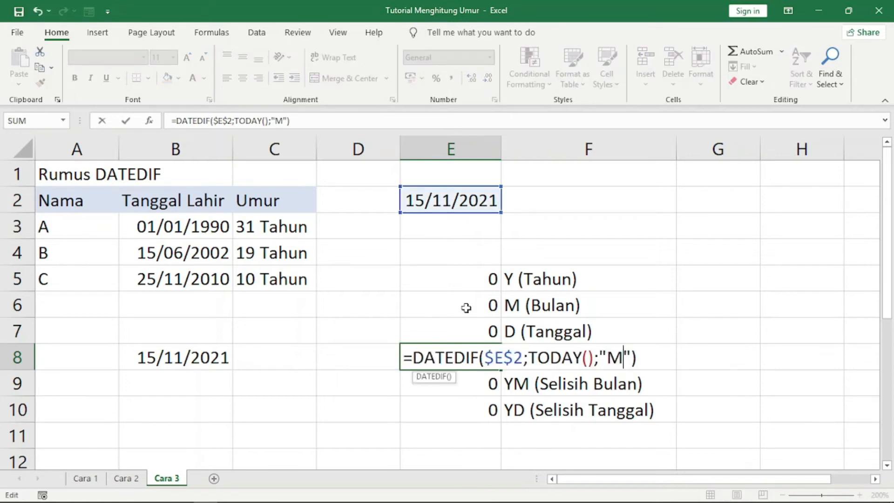
key(Return)
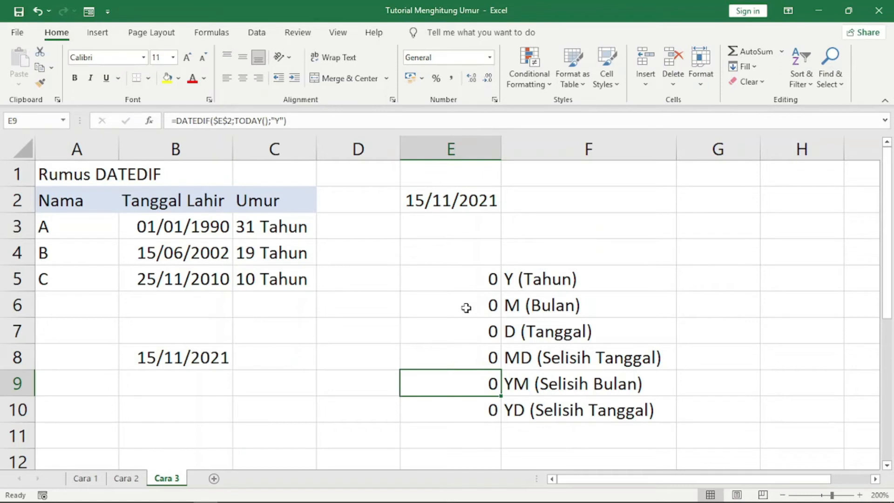
Step: Change the unit code in the E9 DATEDIF formula to "YM"
key(F2)
key(Left)
key(Left)
text(M)
key(Return)
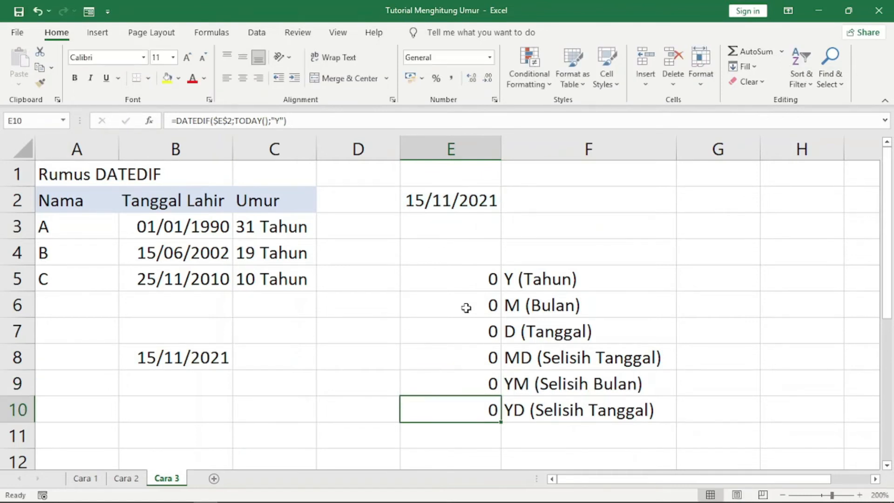
Step: Change the unit code in the E10 DATEDIF formula to "YD"
key(F2)
key(Left)
key(Left)
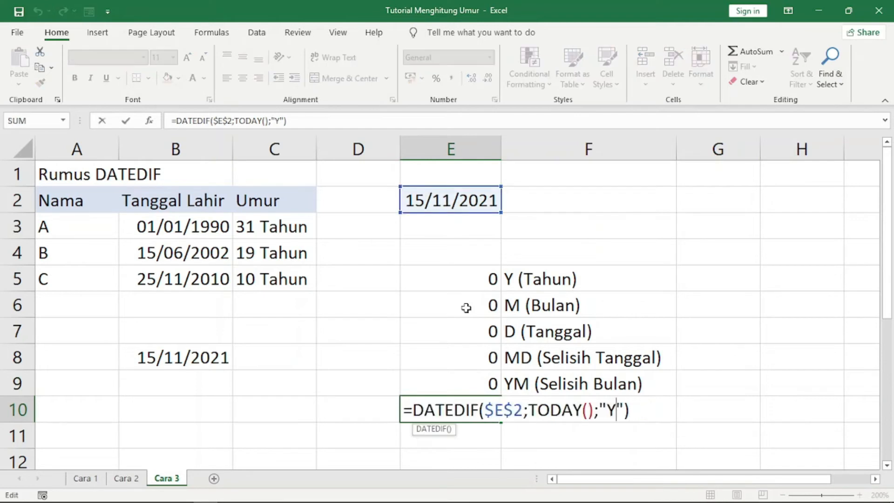
text(D)
key(Return)
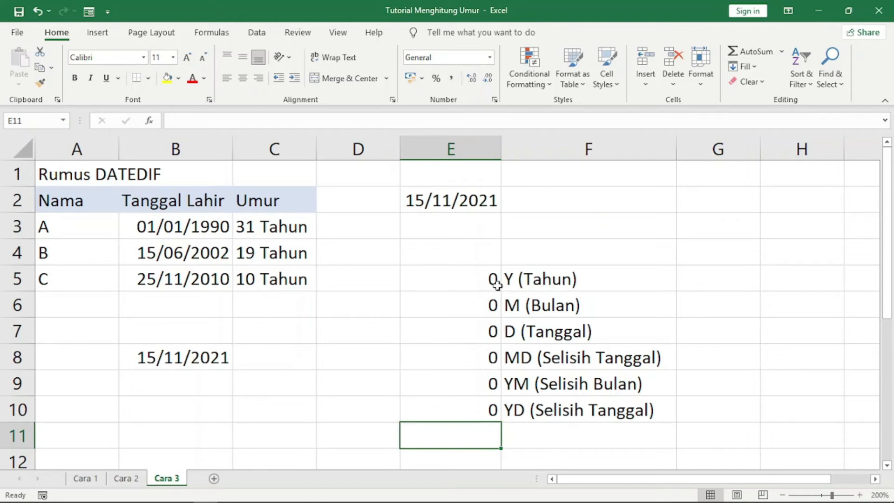
Step: Change the start date in E2 to 14/11/2021 to test the six DATEDIF formulas
click(445, 206)
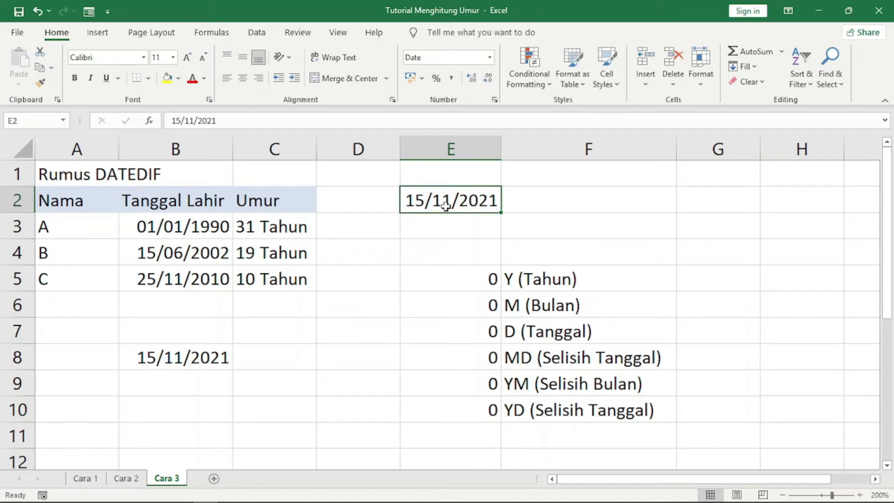
key(F2)
key(Left)
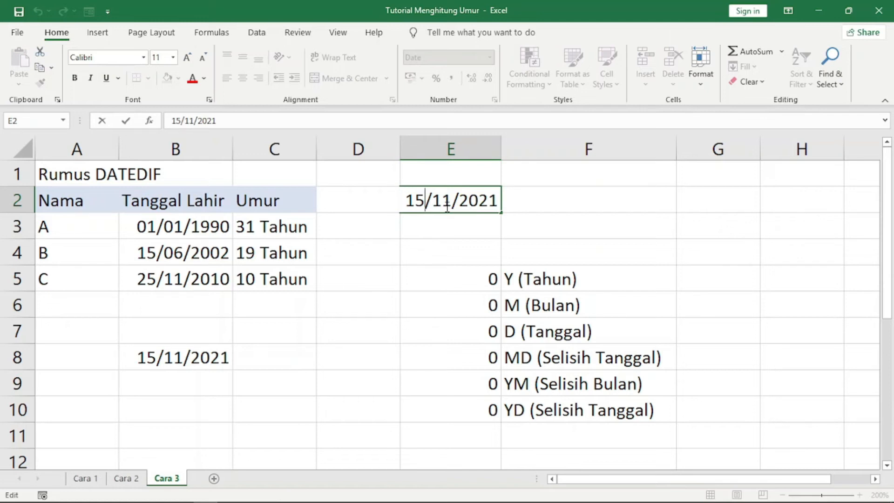
key(BackSpace)
text(4)
key(Return)
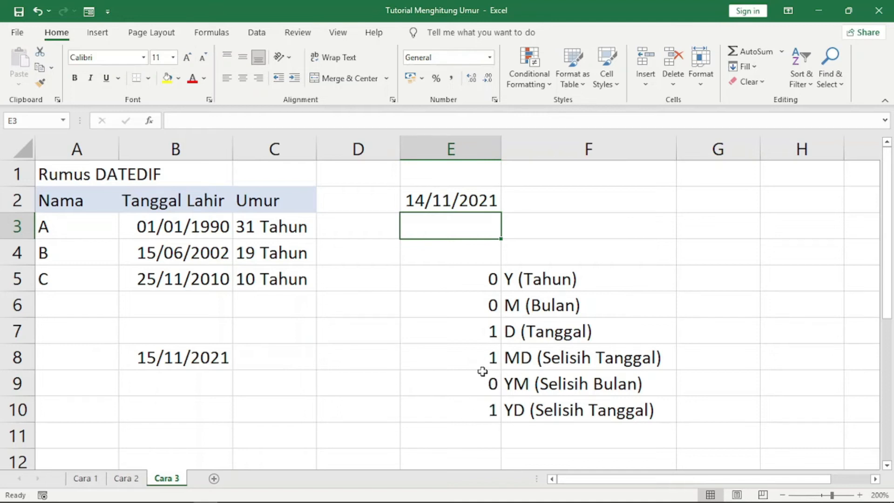
Step: Set the start date in E2 to 10/11/2021 to test the DATEDIF formulas
click(418, 200)
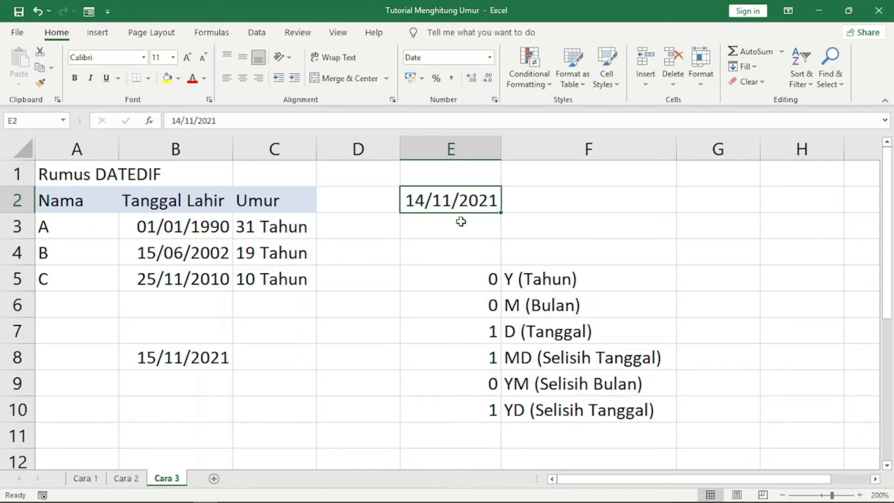
key(F2)
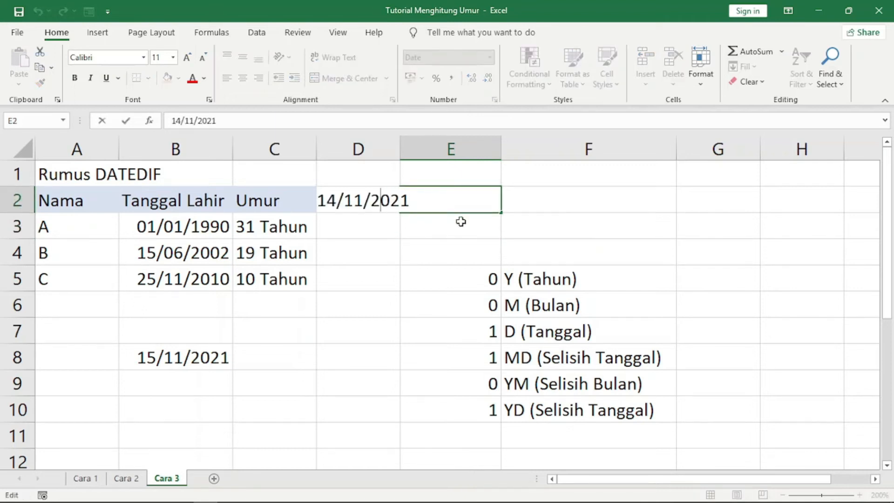
key(Left)
key(Left)
key(BackSpace)
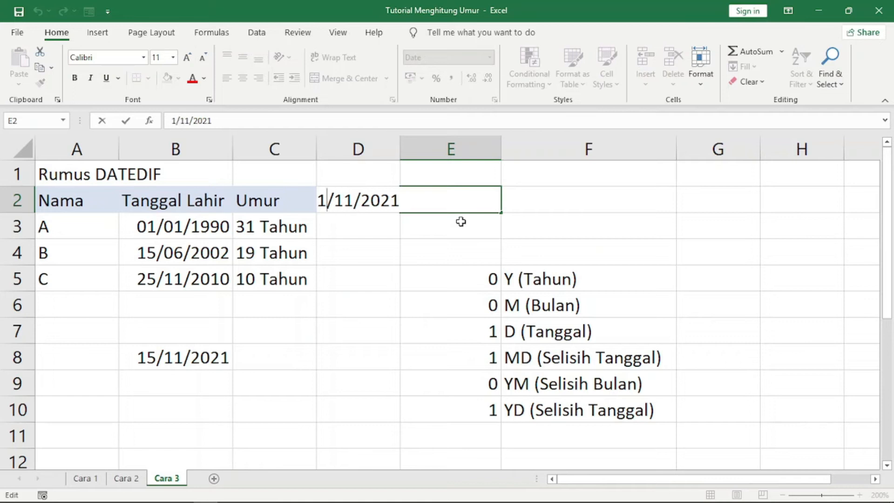
text(0)
key(Return)
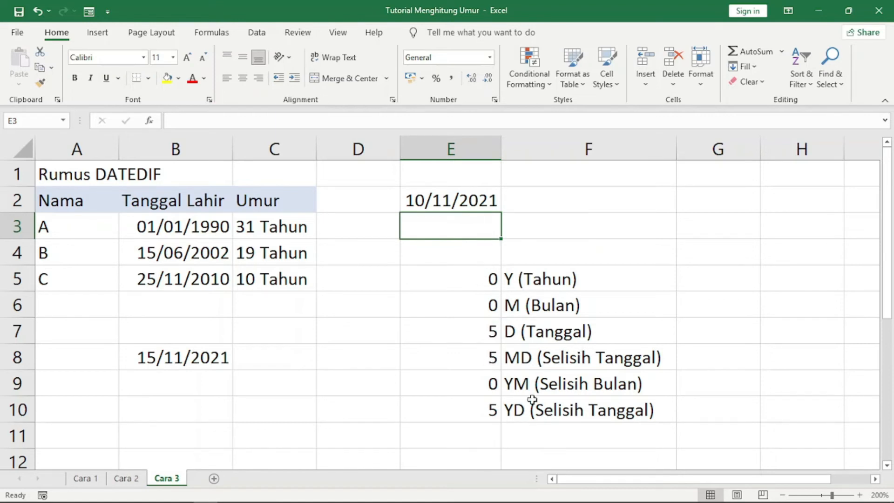
Step: Set the start date in E2 to 10/10/2021 to test the DATEDIF formulas a month further back
click(441, 201)
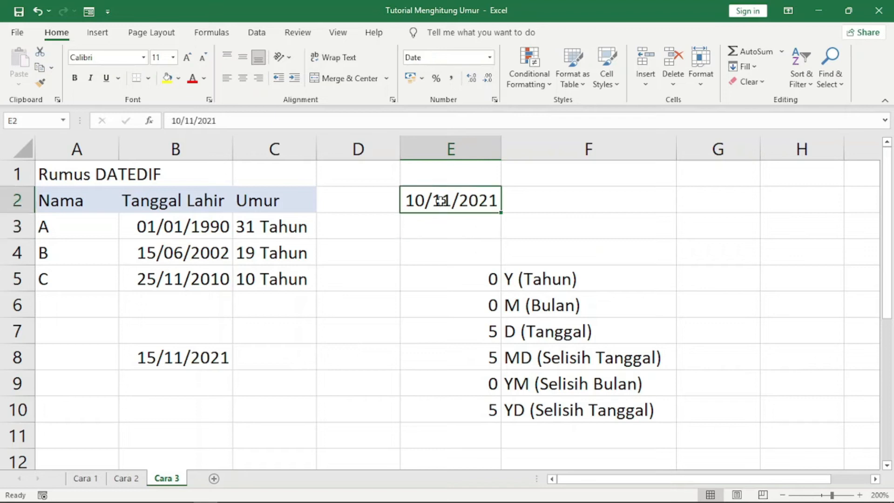
double_click(441, 201)
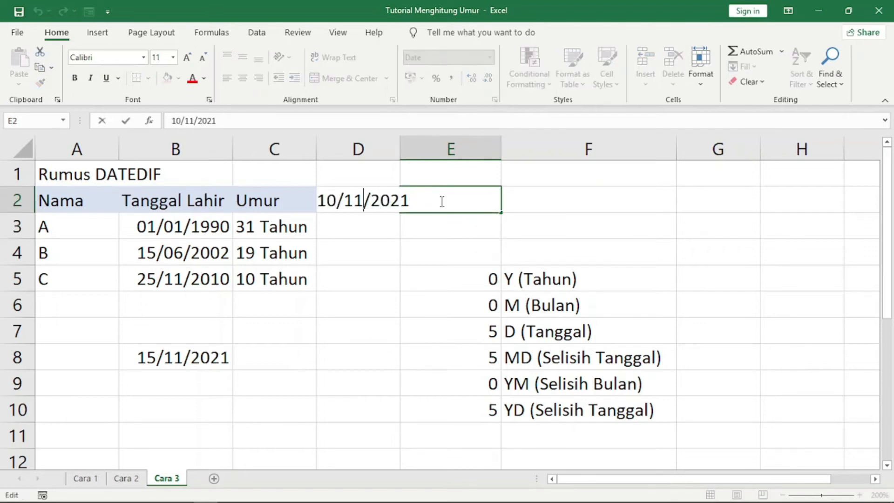
key(Left)
key(Left)
key(Left)
key(Left)
key(Left)
key(BackSpace)
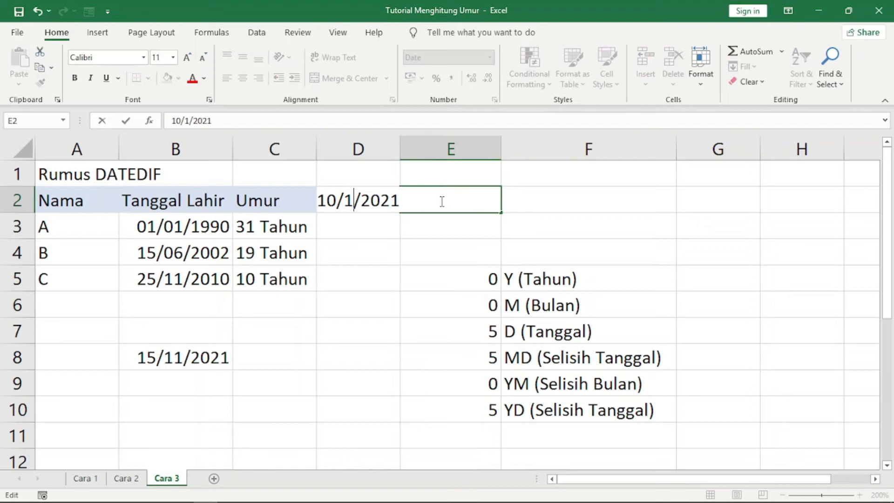
text(0)
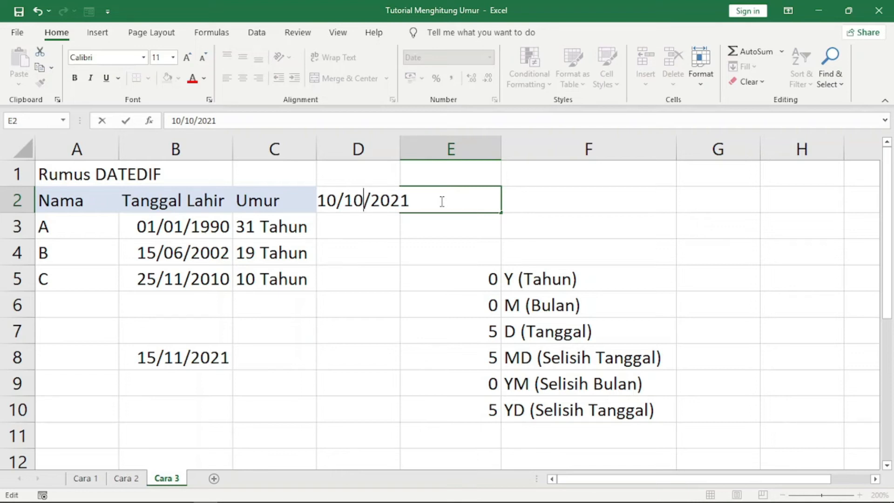
key(Return)
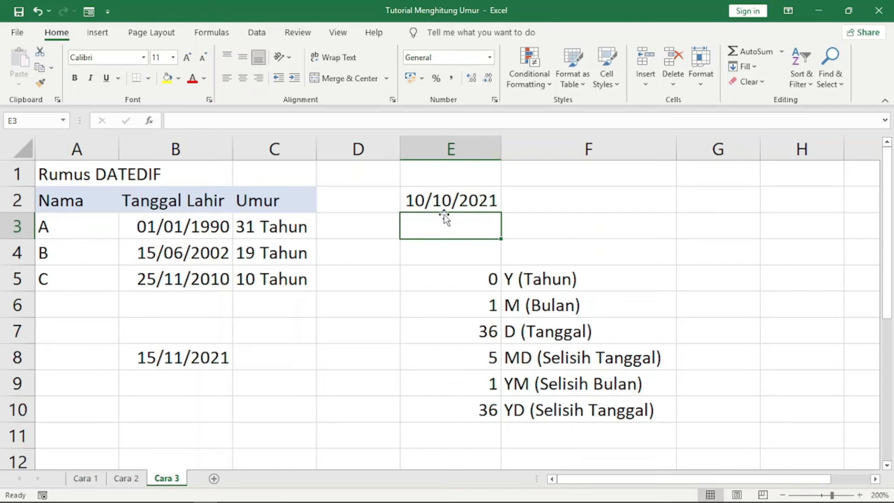
Step: Change the start date in E2 to 10/10/2020 to test the DATEDIF formulas across a year
click(484, 206)
double_click(483, 206)
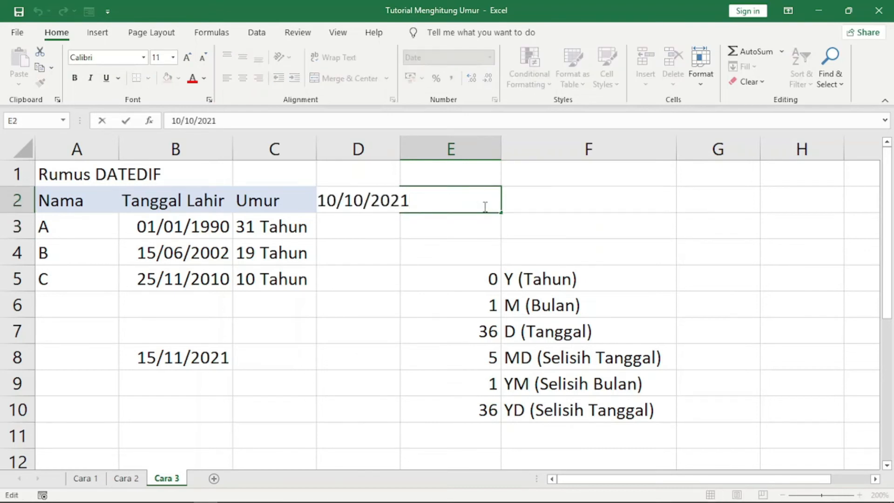
key(BackSpace)
text(0)
key(Return)
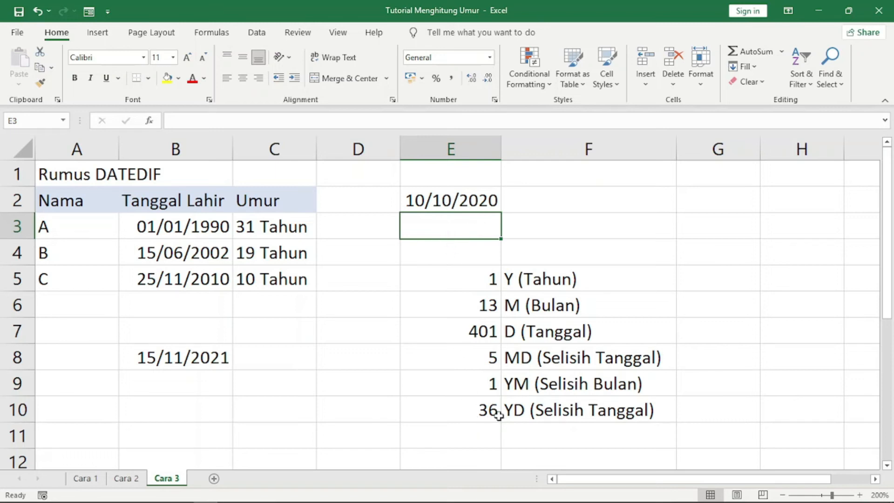
Step: Change the start date in E2 to 10/09/2020 to compare the DATEDIF unit codes
click(452, 201)
double_click(452, 201)
key(Left)
key(Left)
key(Left)
key(Left)
key(Left)
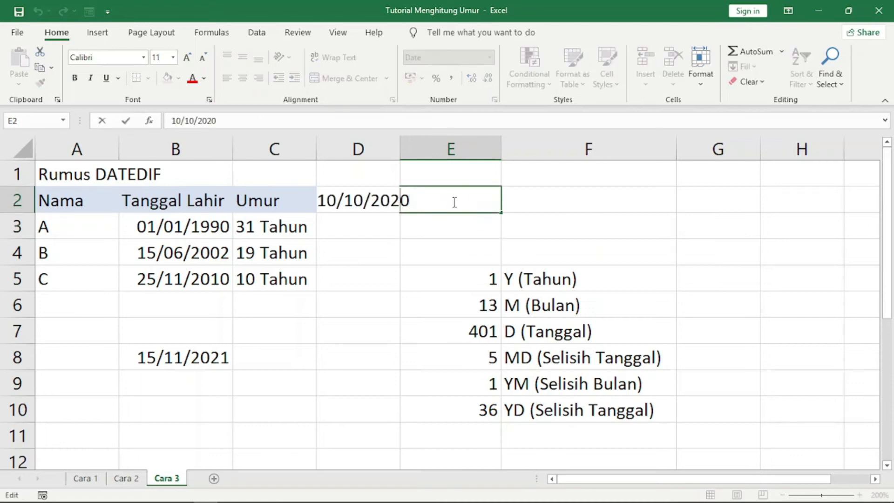
key(BackSpace)
key(BackSpace)
text(09)
key(Return)
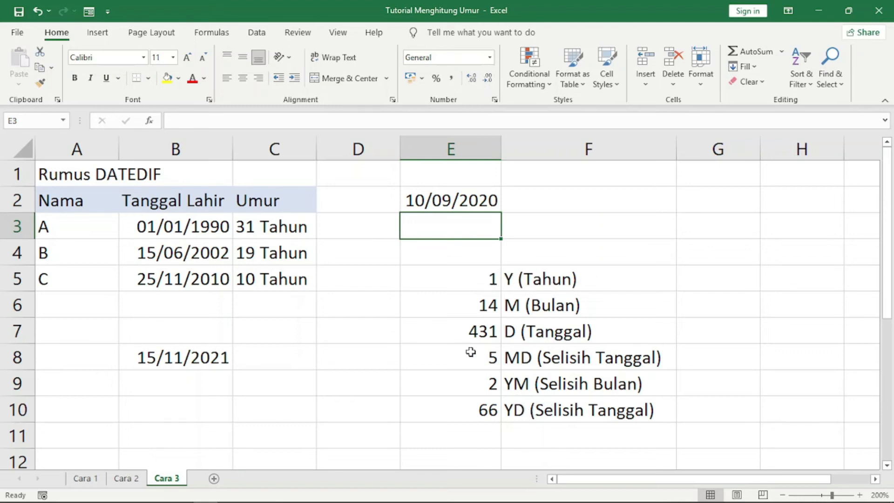
Step: Begin a DATEDIF formula in F2 with E2 as the start date
click(540, 208)
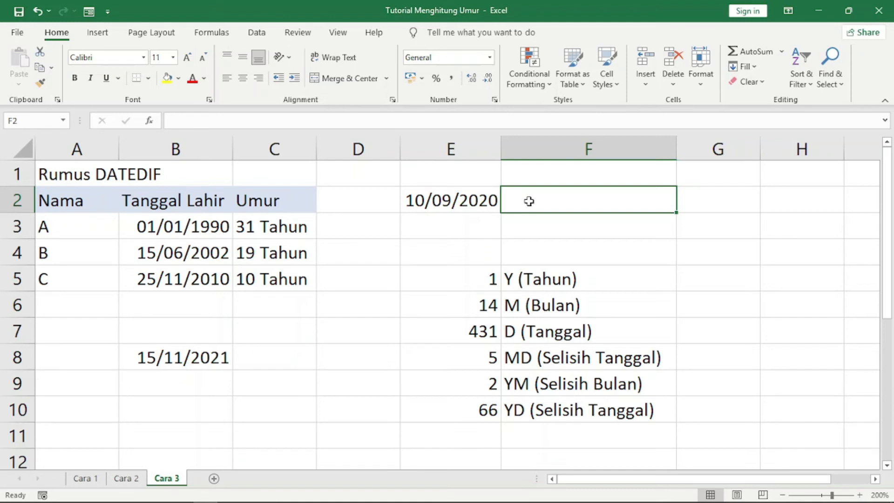
text(=)
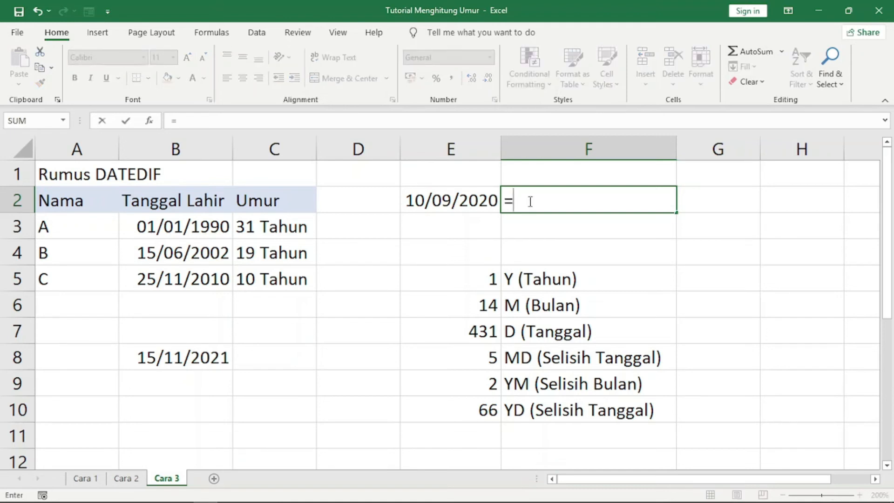
text(DA)
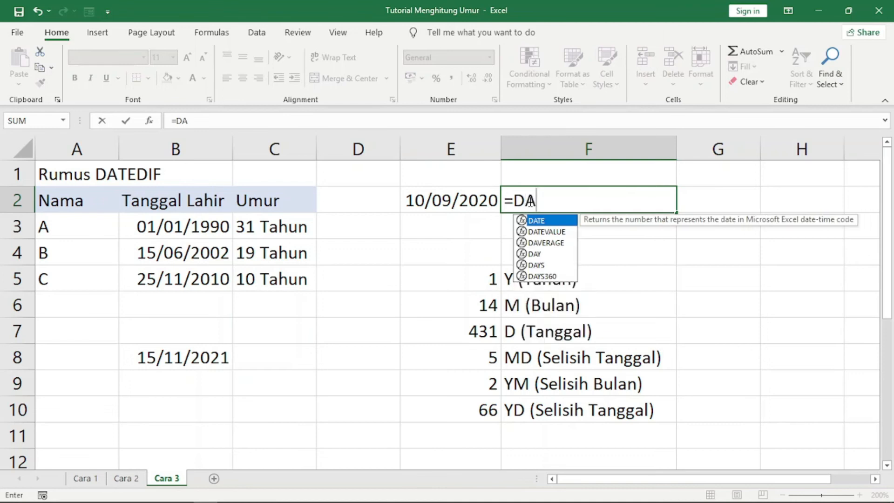
text(TEDIF)
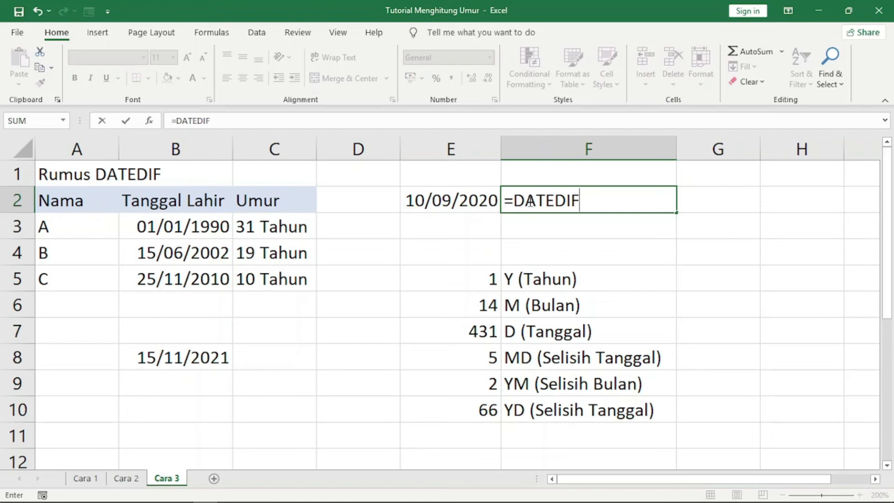
text(()
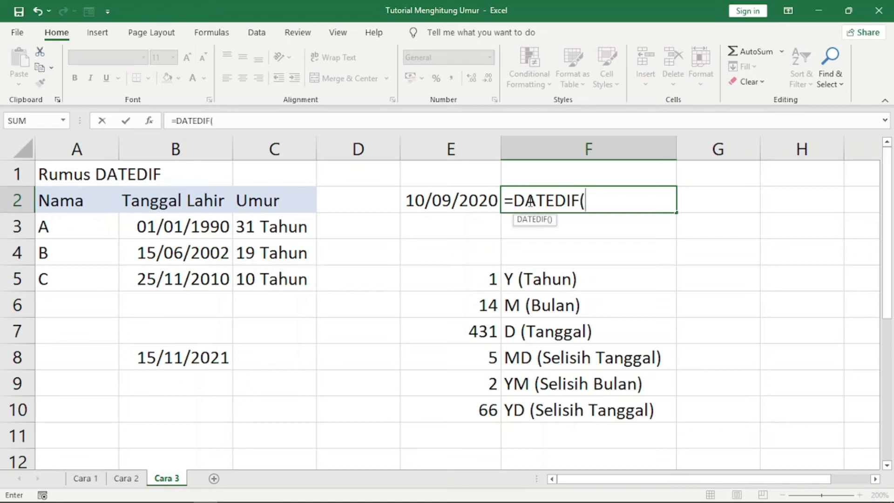
key(Left)
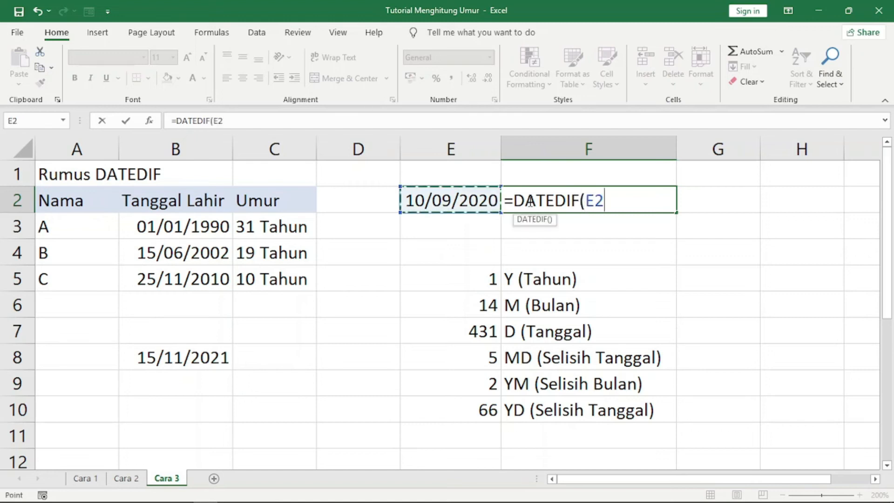
text(;)
text(bitor)
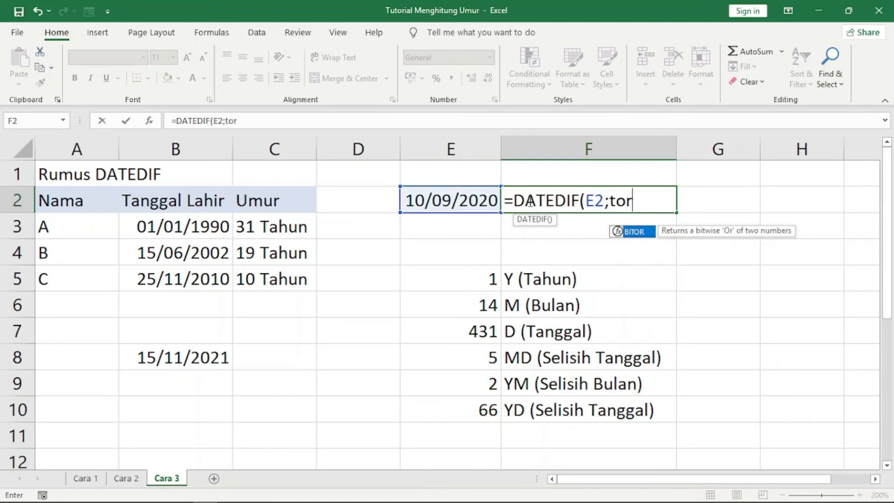
key(Tab)
key(BackSpace)
key(BackSpace)
key(BackSpace)
key(BackSpace)
key(BackSpace)
key(BackSpace)
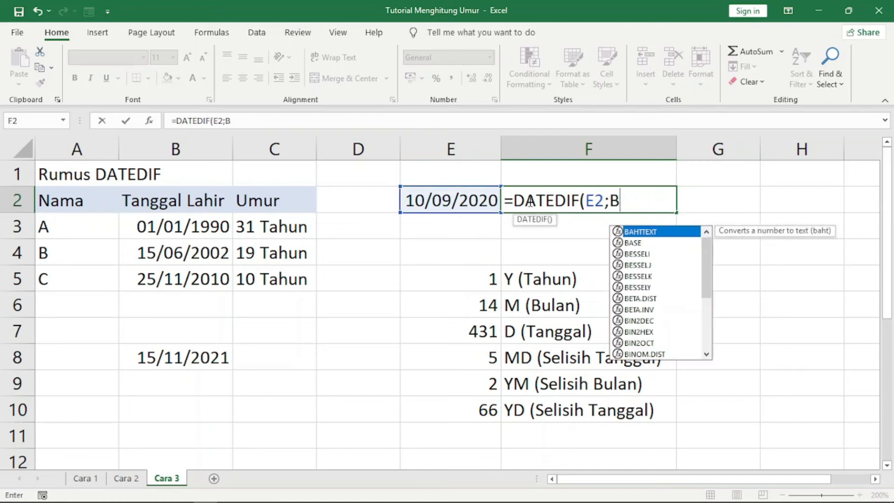
Step: Complete the first DATEDIF in F2 with TODAY() and unit "Y", and join it to the text " Tahun"
text(tod)
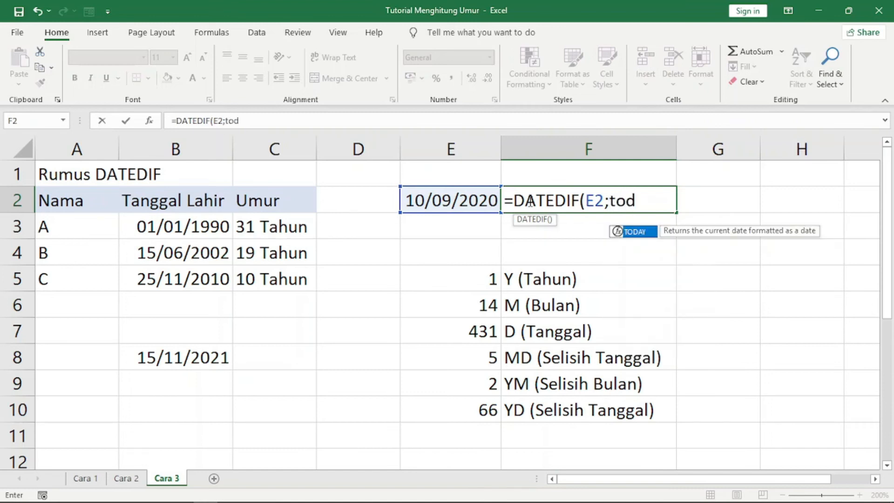
key(Tab)
text())
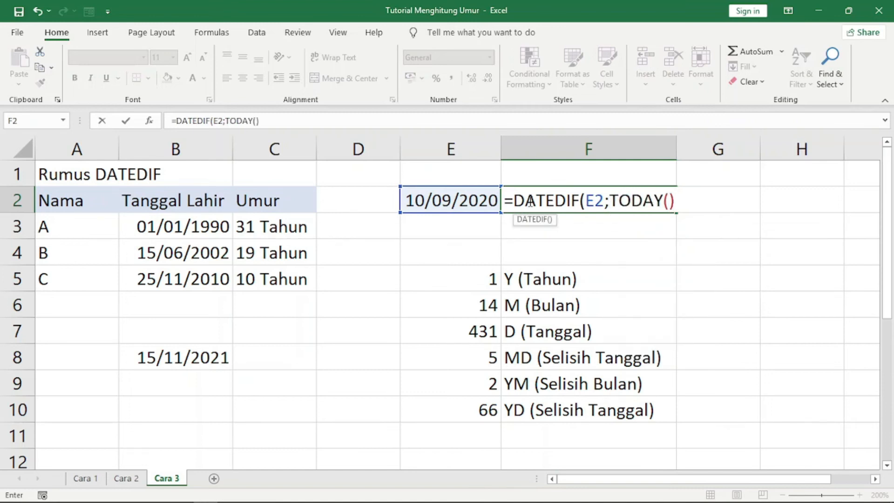
text(;)
text("Y)
text( )&)
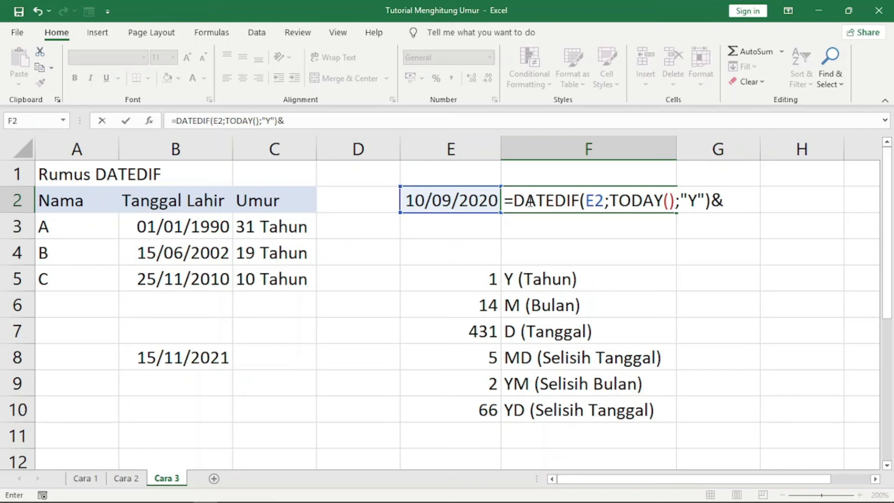
text(" Tahun)
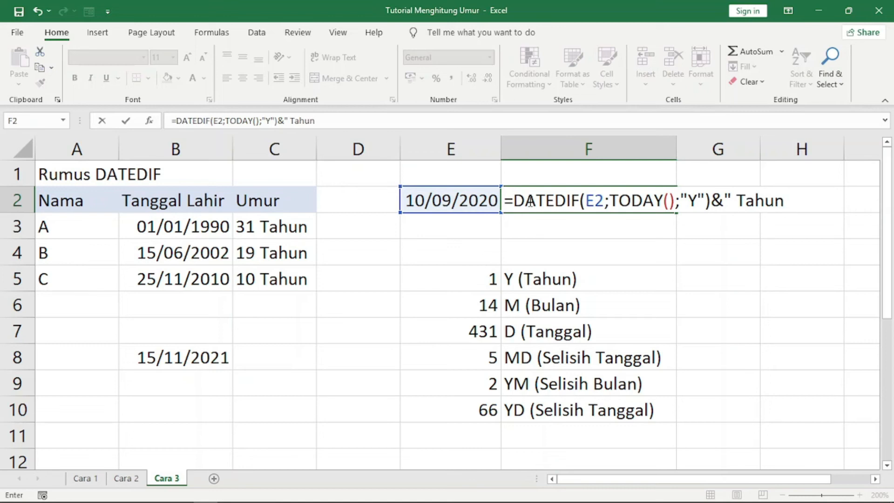
Step: Extend the F2 formula after " Tahun " with &DATEDIF(E2;TODAY();"YM")&" Bulan "
text( "&dat)
key(BackSpace)
key(BackSpace)
key(BackSpace)
text(DATEDIF)
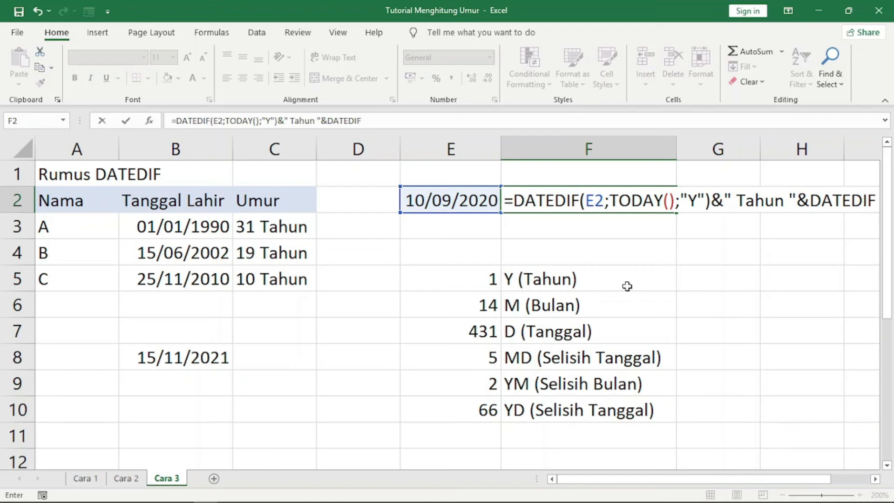
text(()
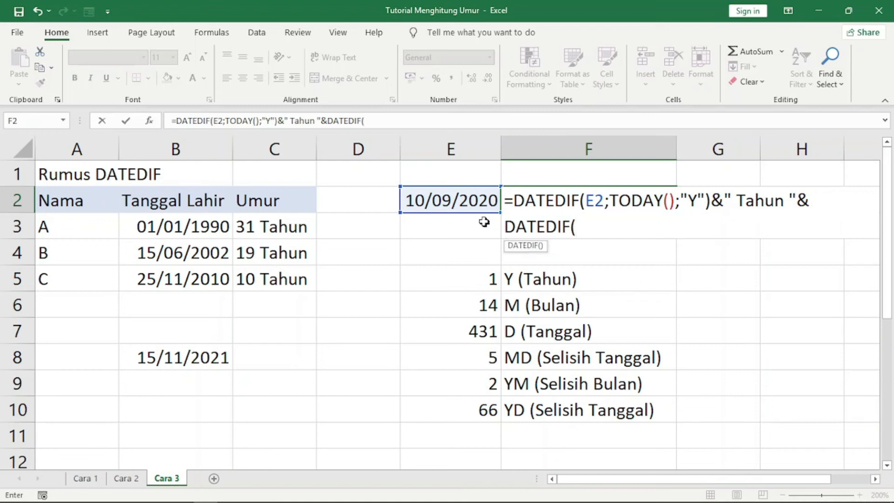
click(452, 201)
text(;)
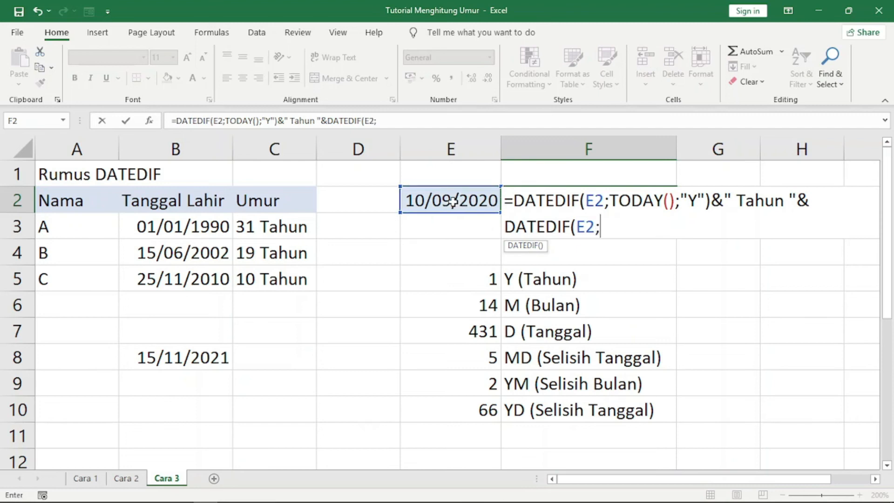
text(tod)
key(Tab)
text();)
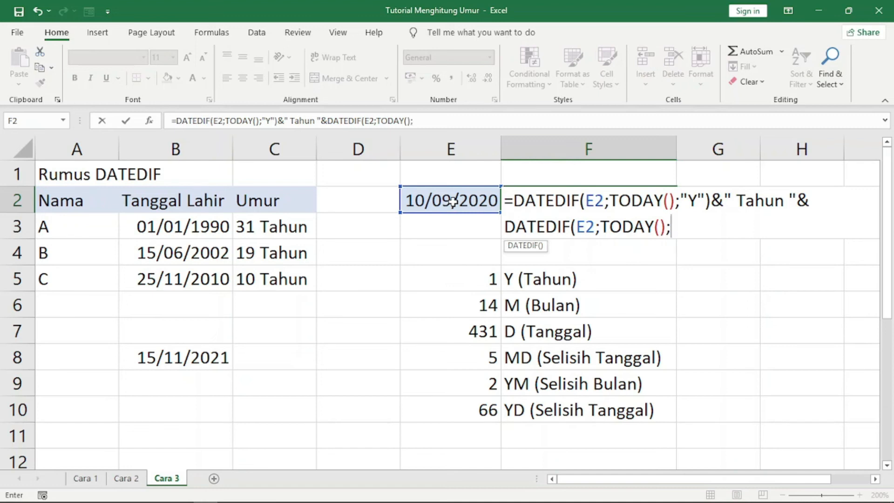
text("YM)
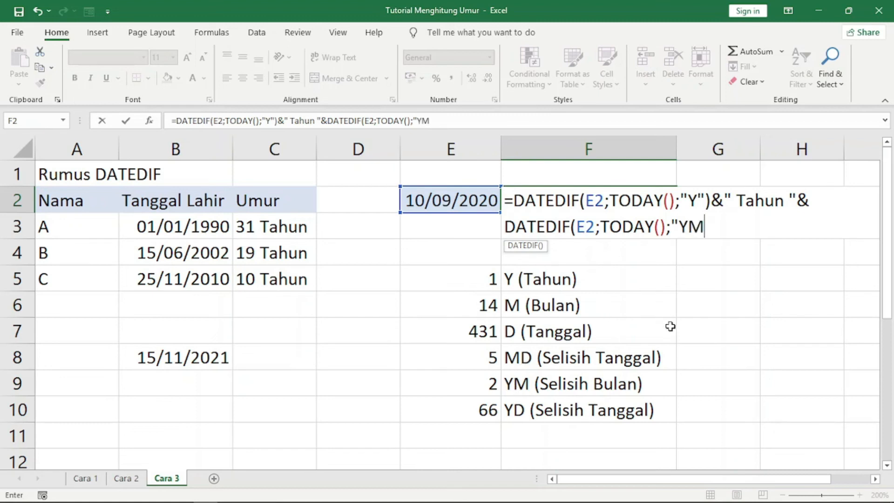
text("))
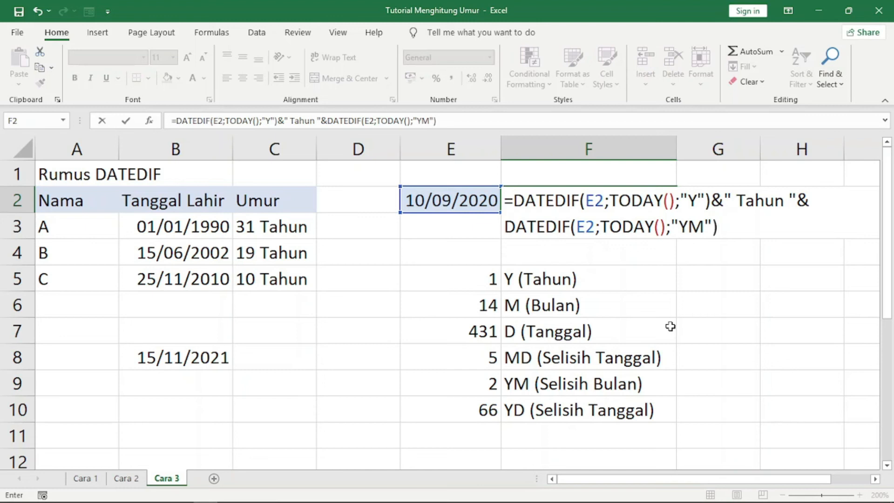
text(&" Bulan ")
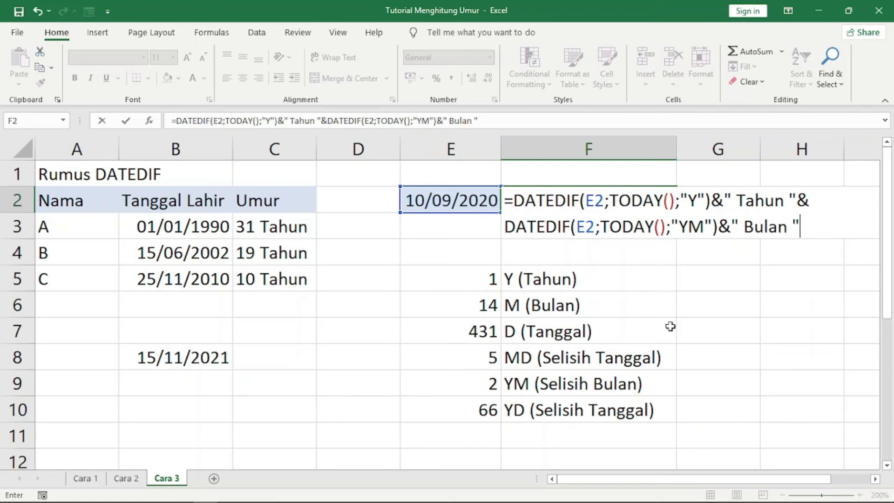
Step: Extend the F2 formula with &DATEDIF(E2;TODAY();"MD")&" Hari" after " Bulan " and enter it
text(&)
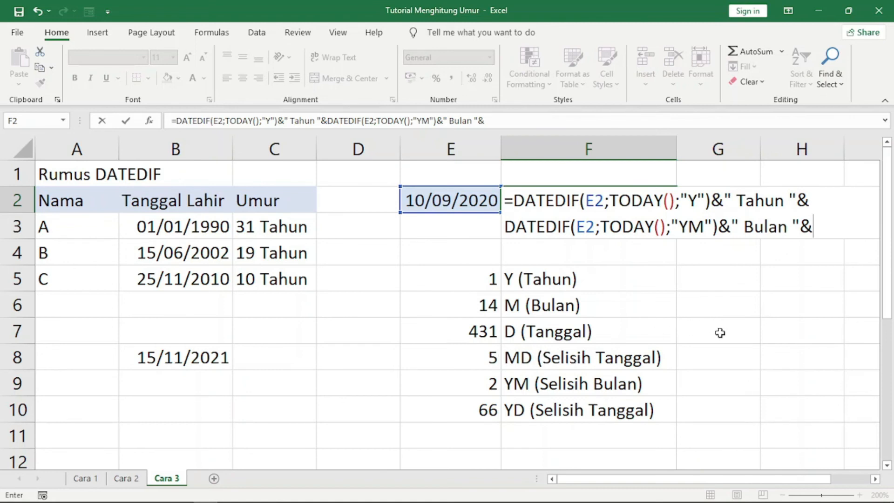
text(DATEDIF()
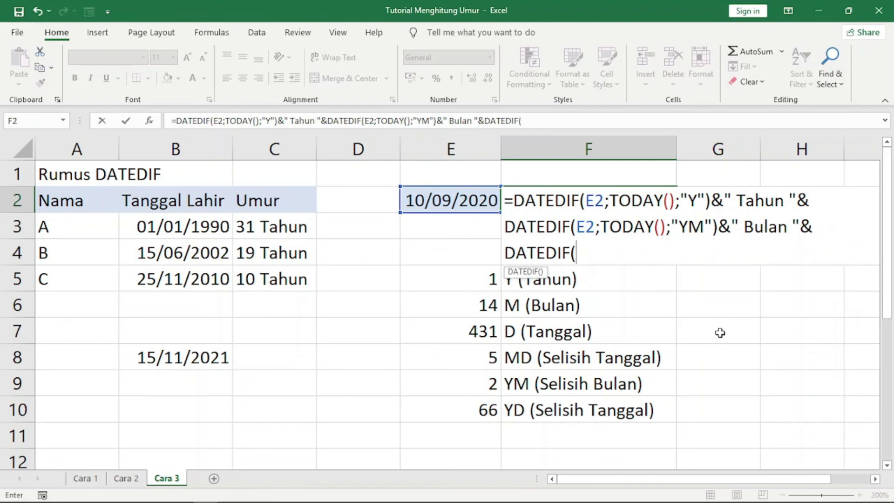
click(439, 201)
text(;toda)
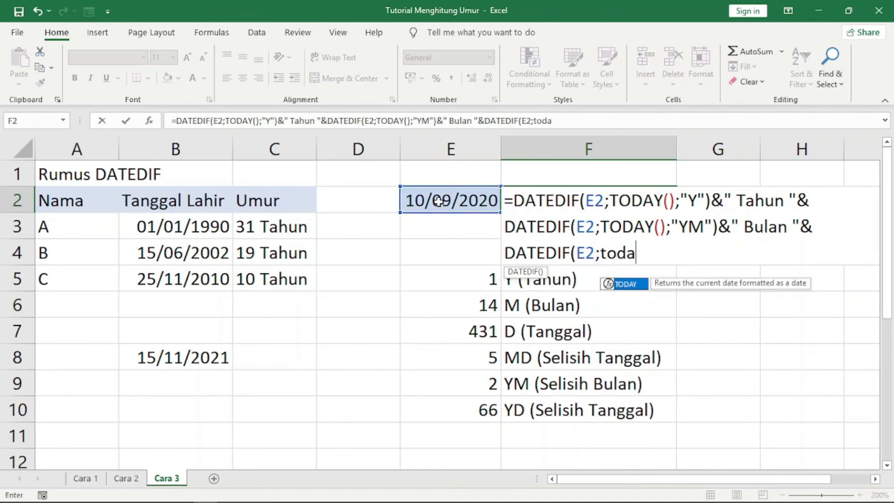
key(Tab)
text())
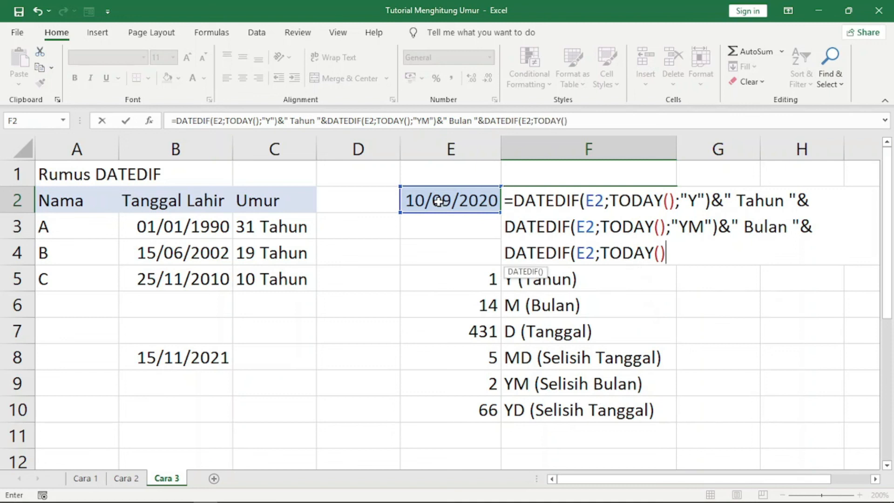
text(;")
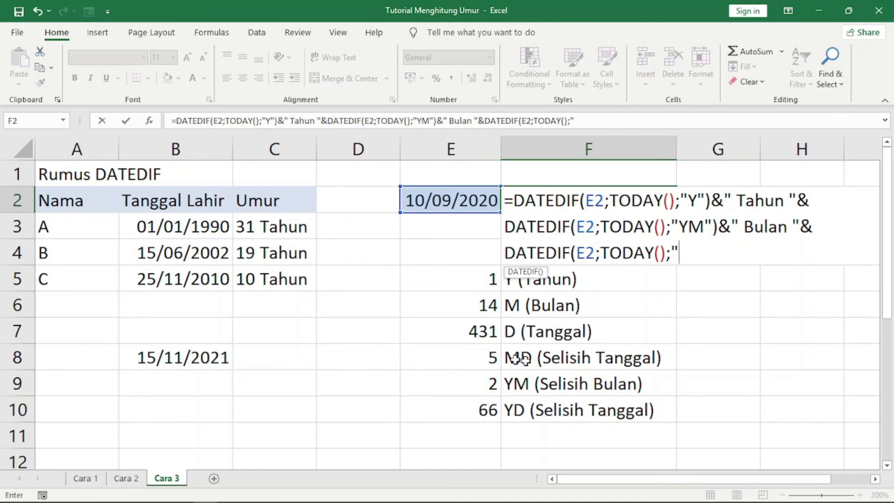
text(MD)
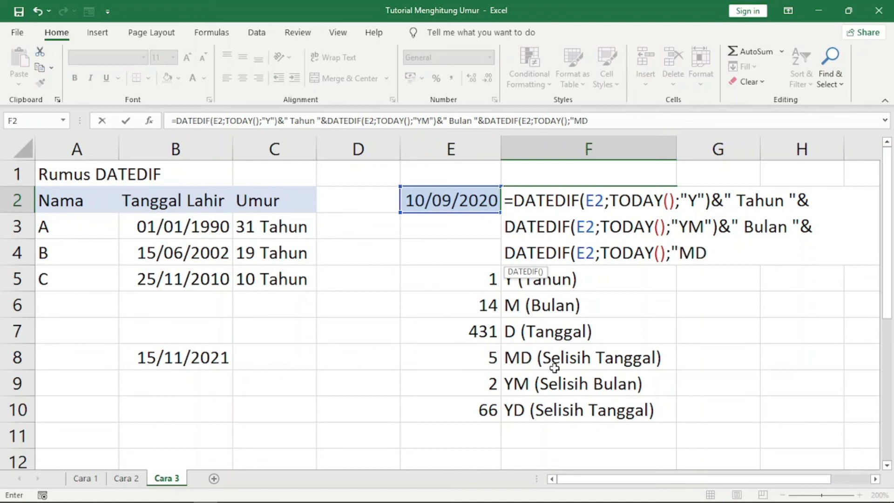
text(")&)
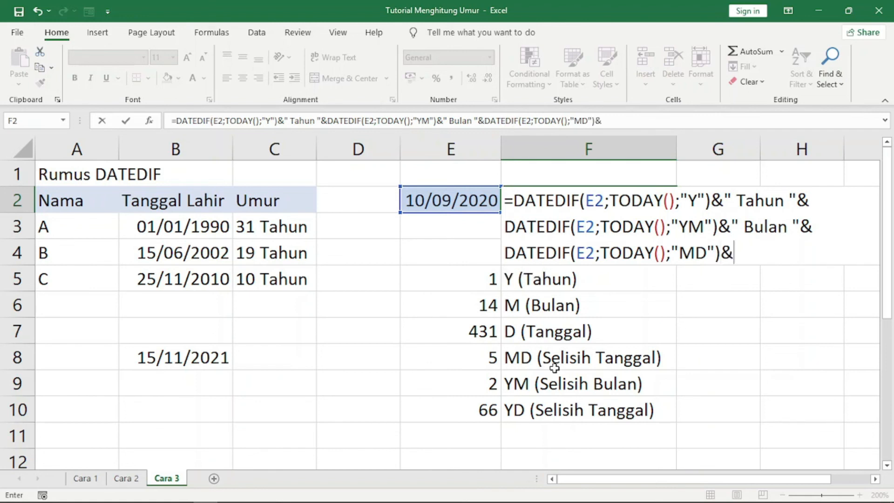
text(" Hari")
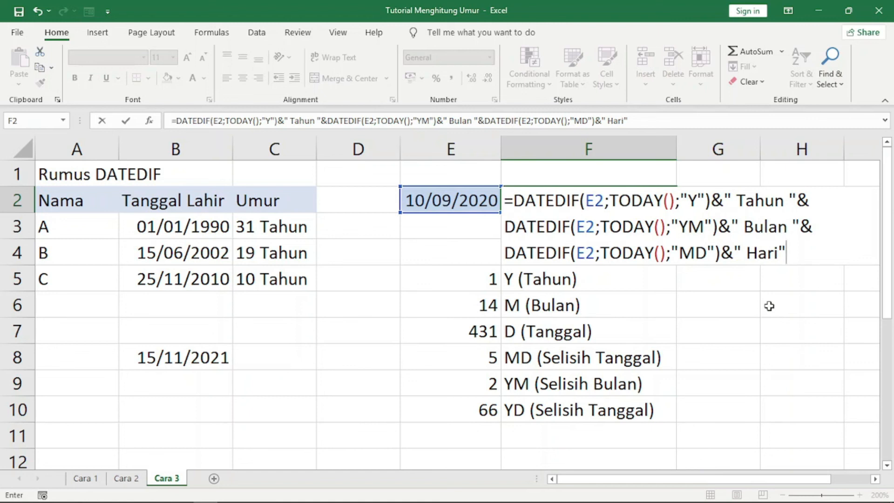
key(Return)
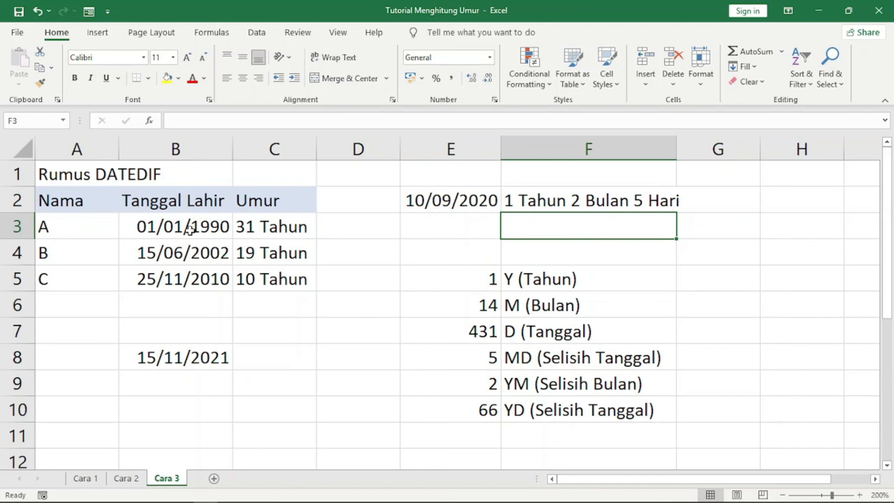
Step: Set the start date in E2 to the birth date listed in B3 to test the combined age formula
click(440, 200)
text(01/)
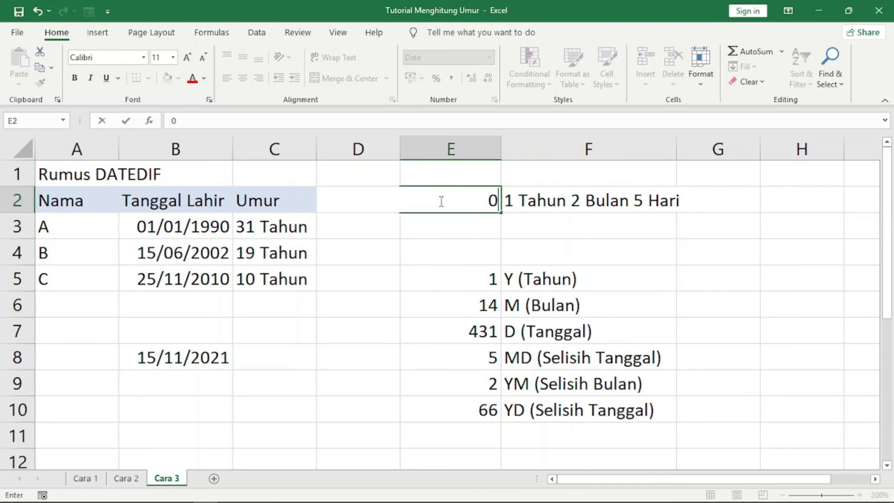
text(01)
text(/1990)
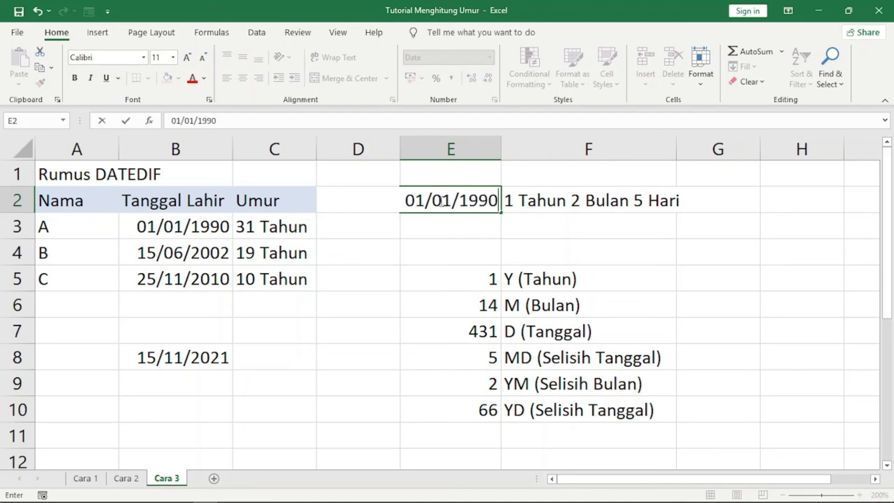
key(Return)
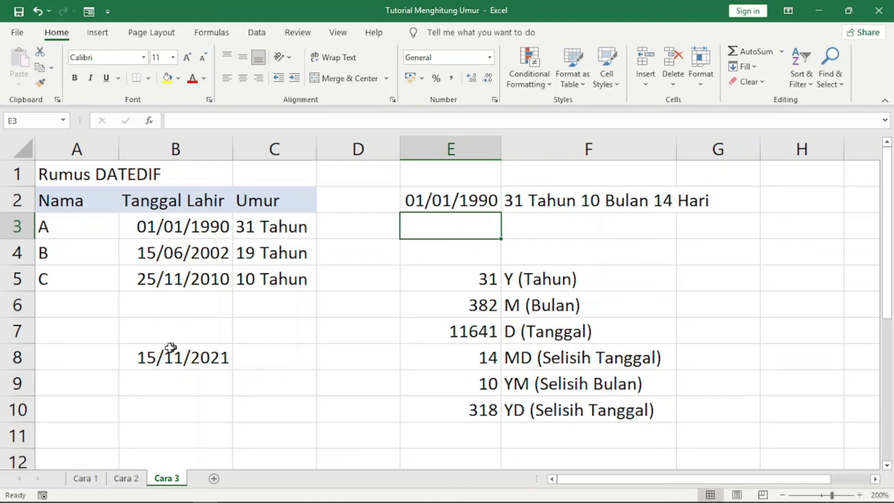
Step: Edit the day, month and year in E2 to match the birth date listed in B4
click(431, 202)
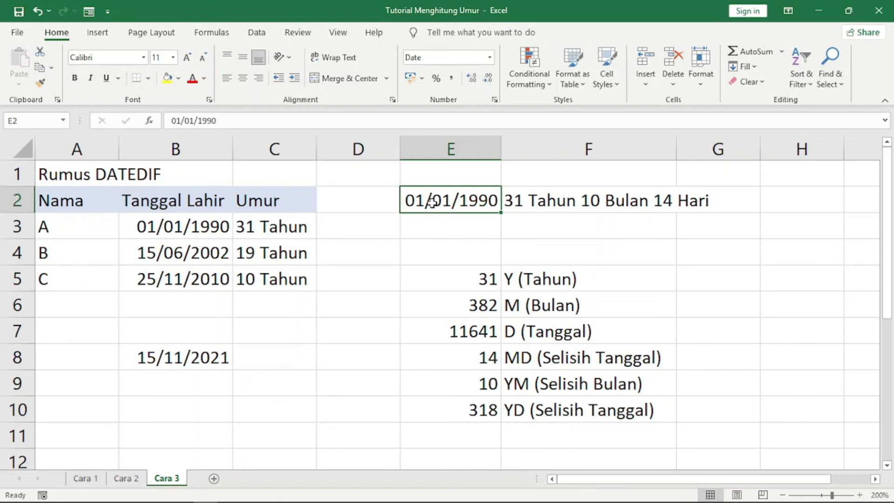
double_click(433, 202)
key(Left)
key(Left)
key(Left)
key(Left)
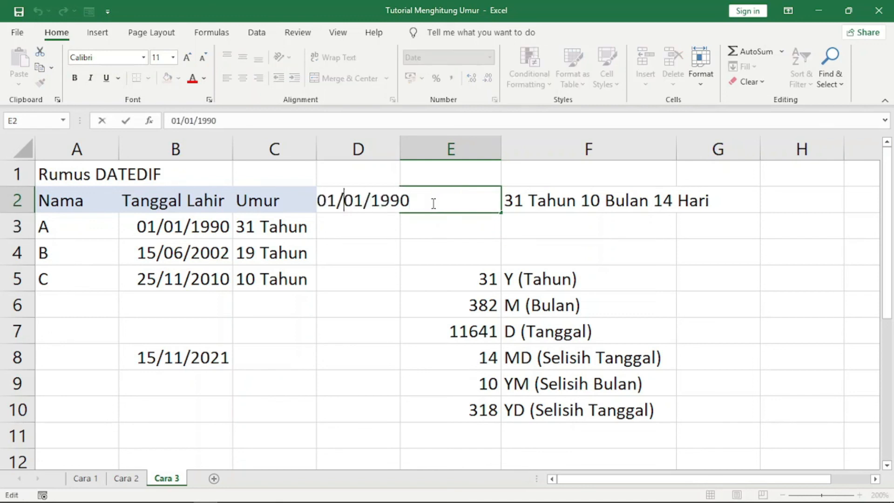
key(BackSpace)
key(BackSpace)
text(15)
key(Right)
key(Right)
key(Right)
key(BackSpace)
text(6)
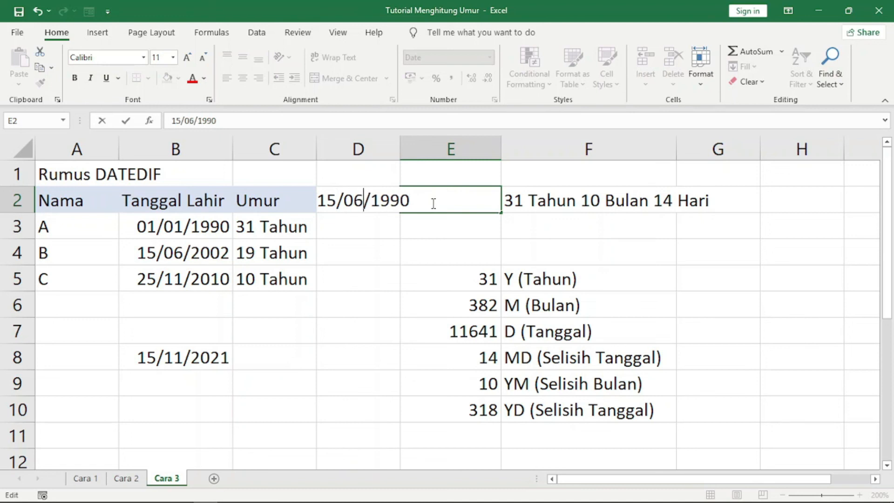
key(BackSpace)
key(BackSpace)
key(BackSpace)
key(BackSpace)
text(202)
key(BackSpace)
text(02)
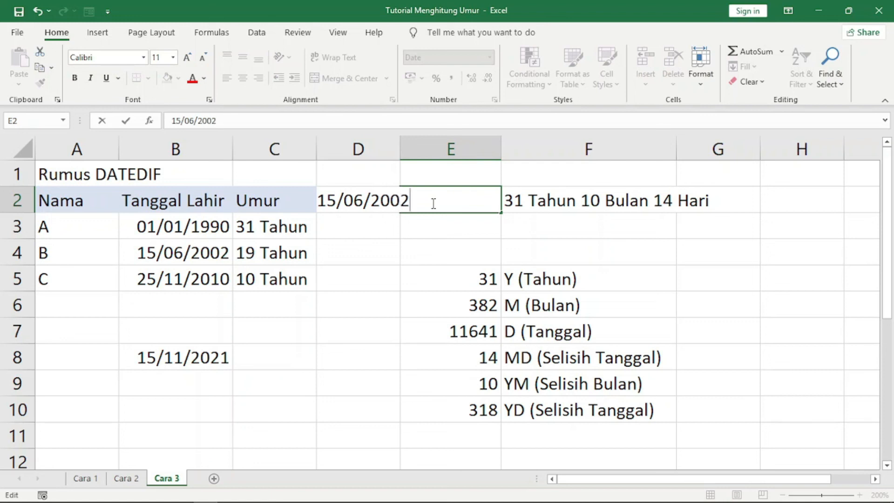
key(Return)
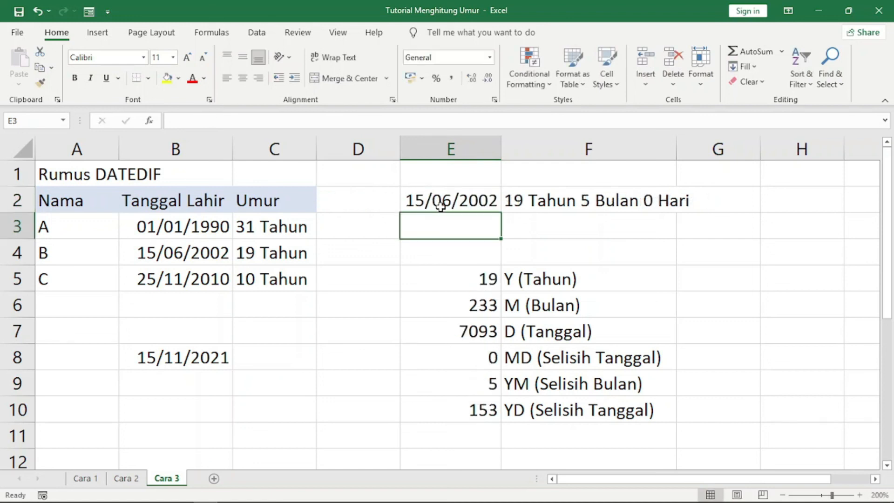
click(432, 202)
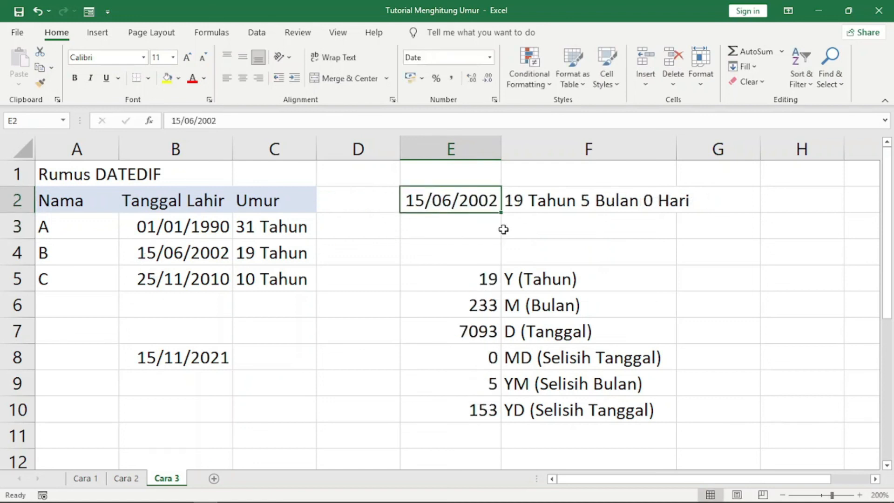